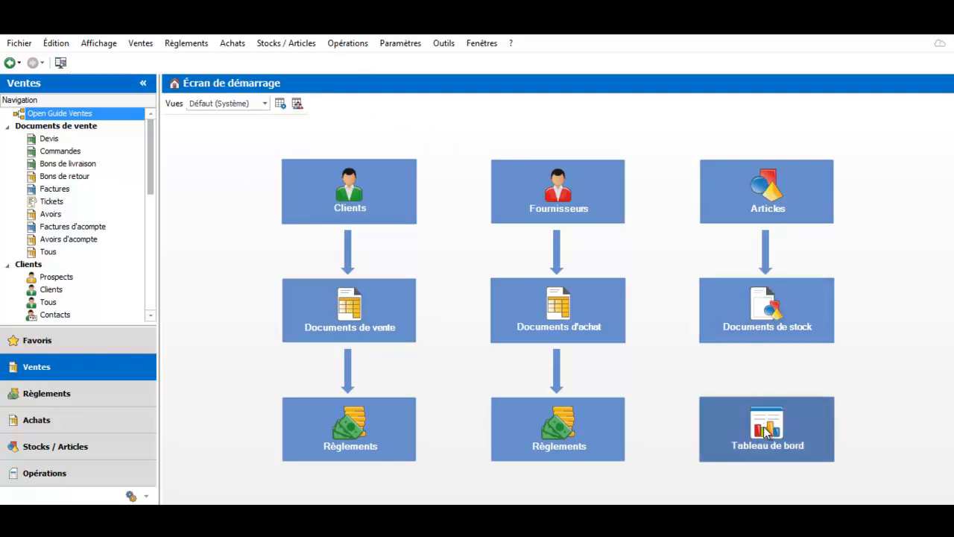
# Open the dashboard from the start screen and display the standard Tableau de bord (Système) version.
pyautogui.click(91, 43)
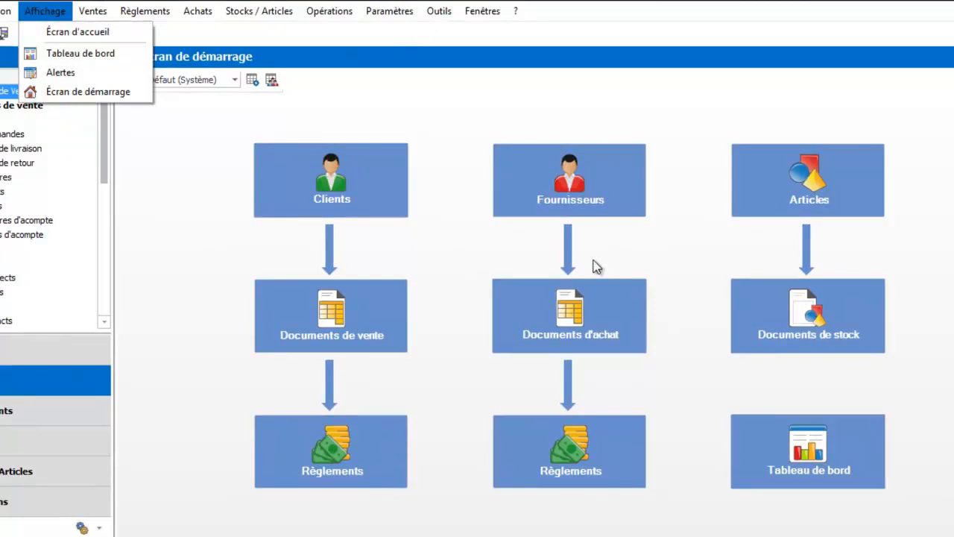
pyautogui.click(833, 463)
pyautogui.click(833, 464)
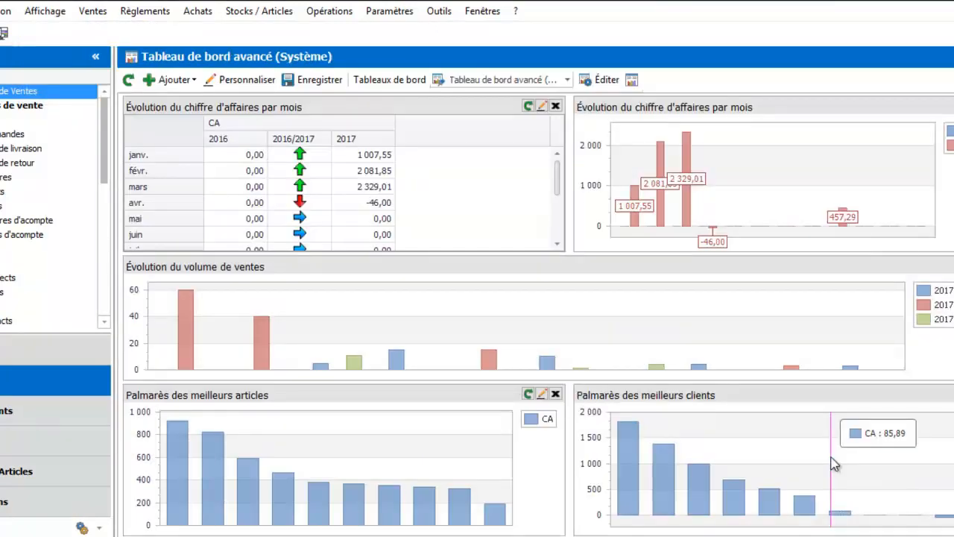
pyautogui.click(569, 80)
pyautogui.click(556, 94)
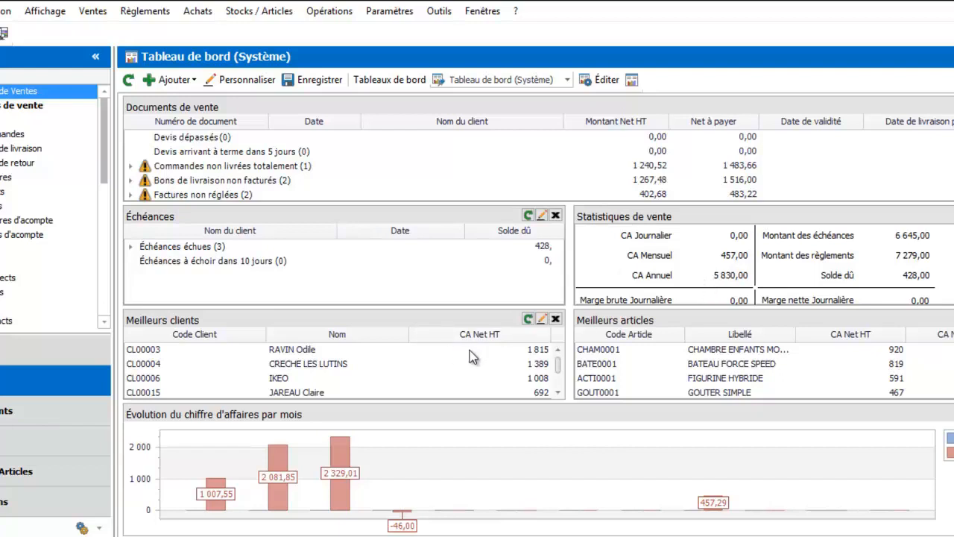
# Expand Commandes non livrées totalement in the sales documents widget, view the order listed there and close it.
pyautogui.moveTo(415, 451)
pyautogui.doubleClick(199, 166)
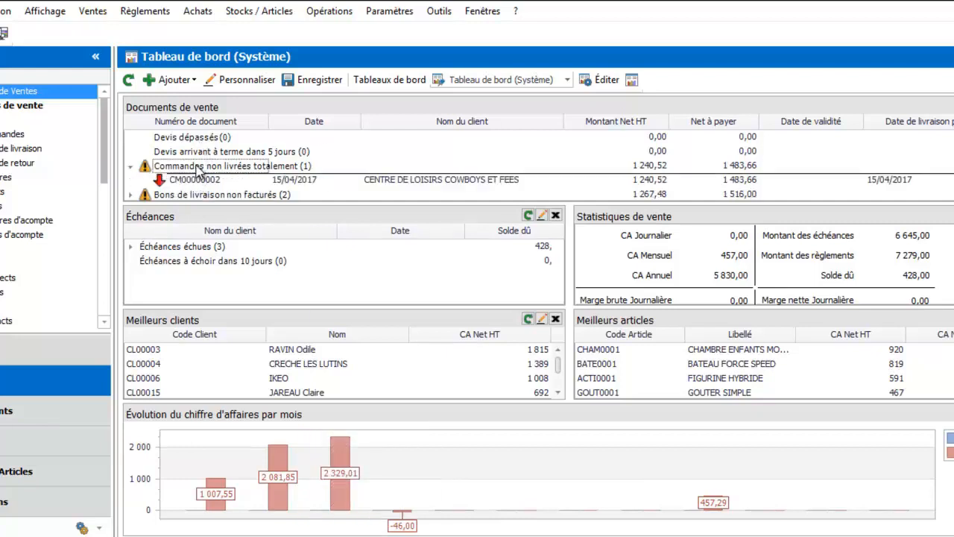
pyautogui.click(225, 180)
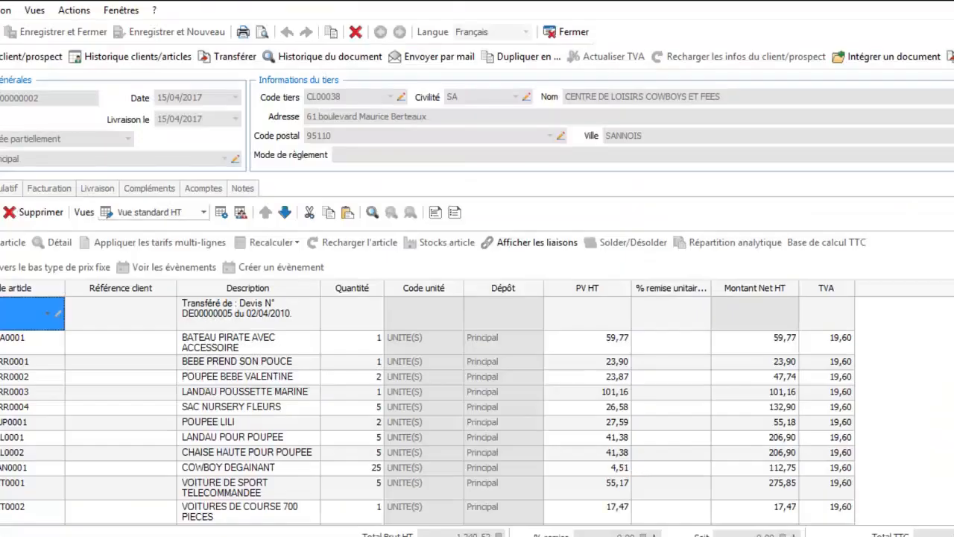
pyautogui.click(953, 1)
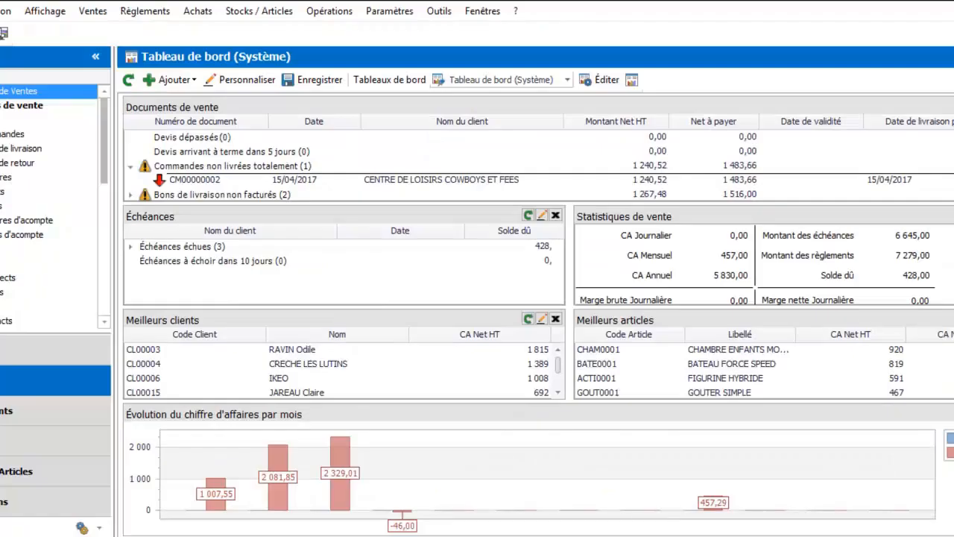
# Switch the dashboard to Tableau de bord avancé (Système) and look at its layout customization options.
pyautogui.click(567, 81)
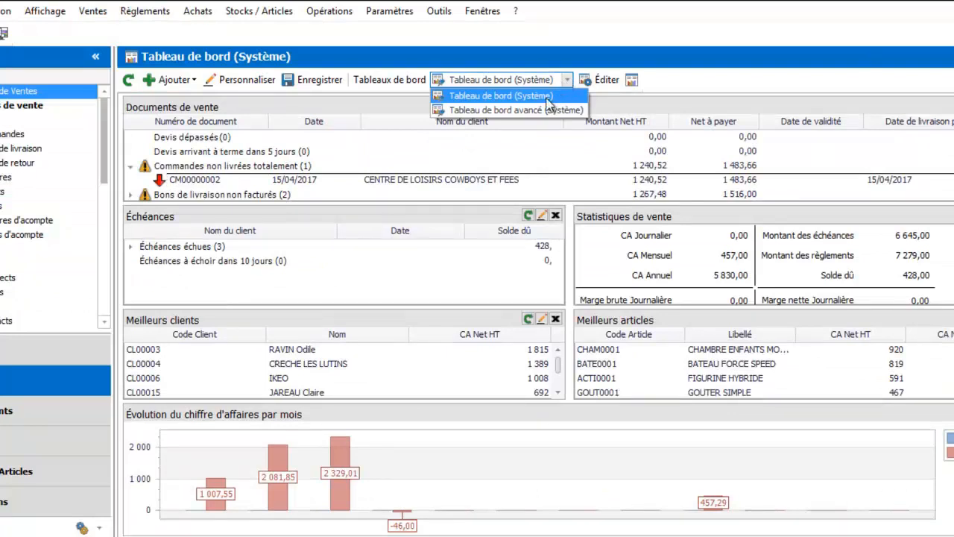
pyautogui.click(548, 110)
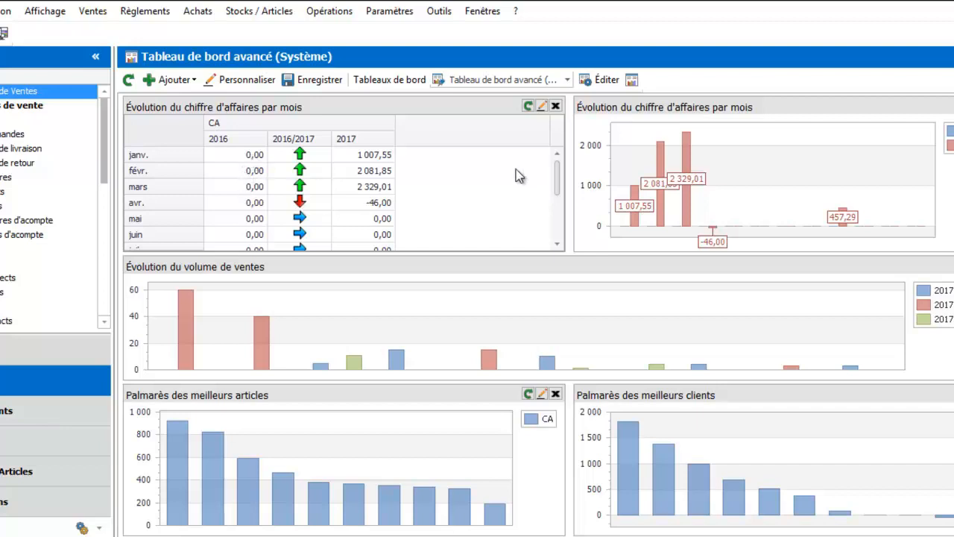
pyautogui.moveTo(558, 166)
pyautogui.mouseDown()
pyautogui.moveTo(558, 206)
pyautogui.moveTo(564, 149)
pyautogui.mouseUp()
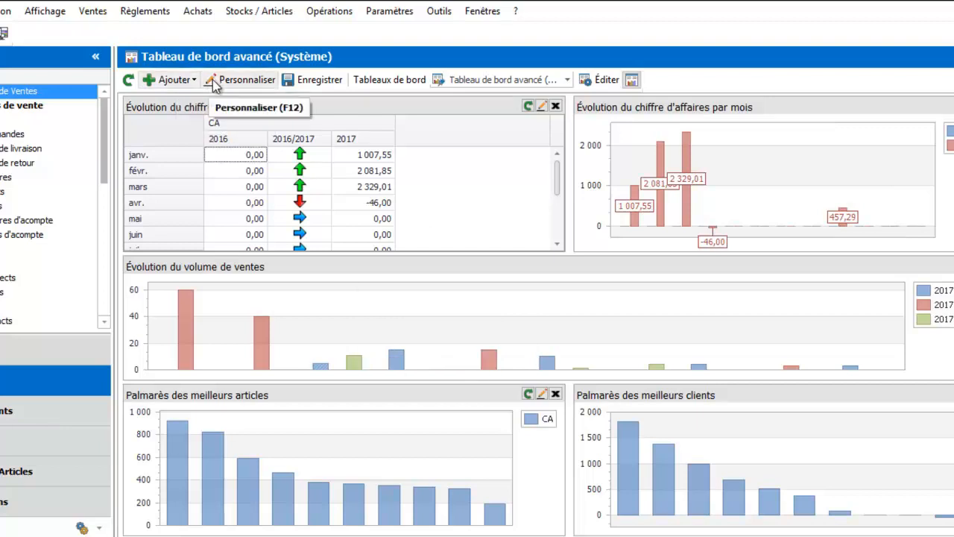
pyautogui.click(216, 82)
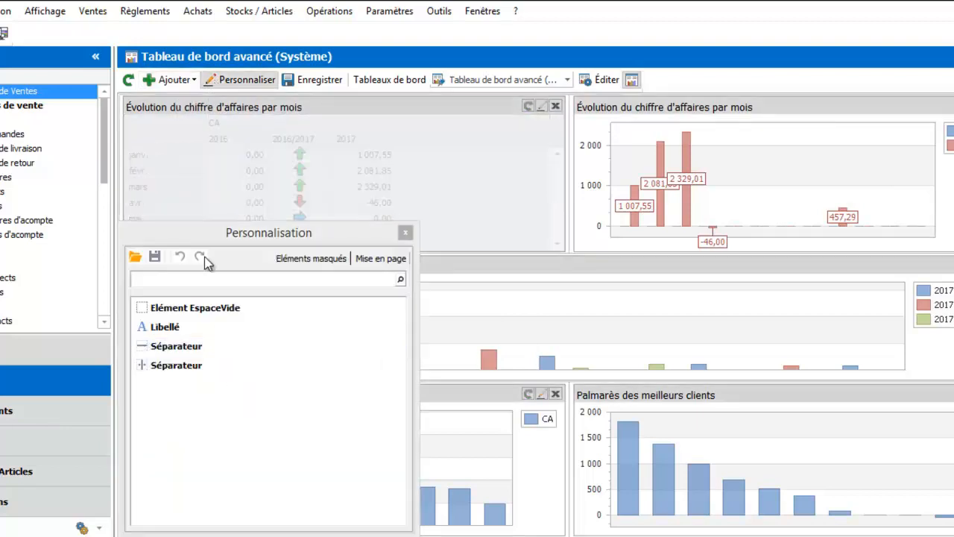
pyautogui.click(404, 232)
# Add a Palmarès des meilleurs clients widget to the advanced dashboard and save it as Tableau de bord avancé.
pyautogui.click(174, 79)
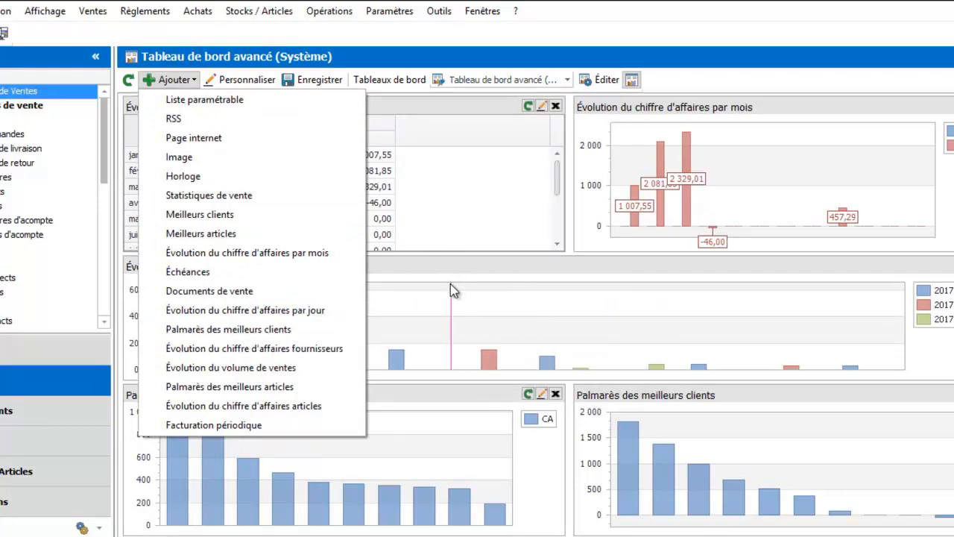
pyautogui.click(262, 253)
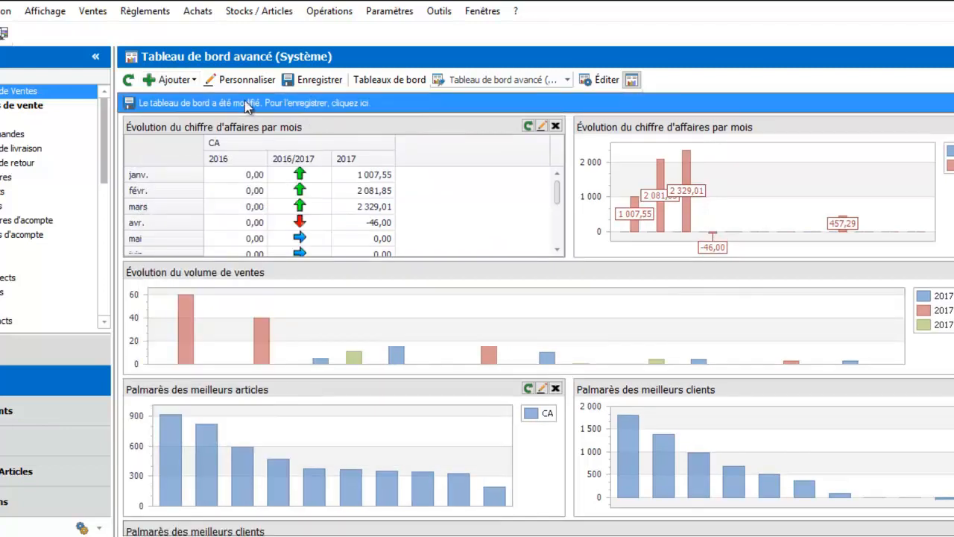
pyautogui.click(321, 81)
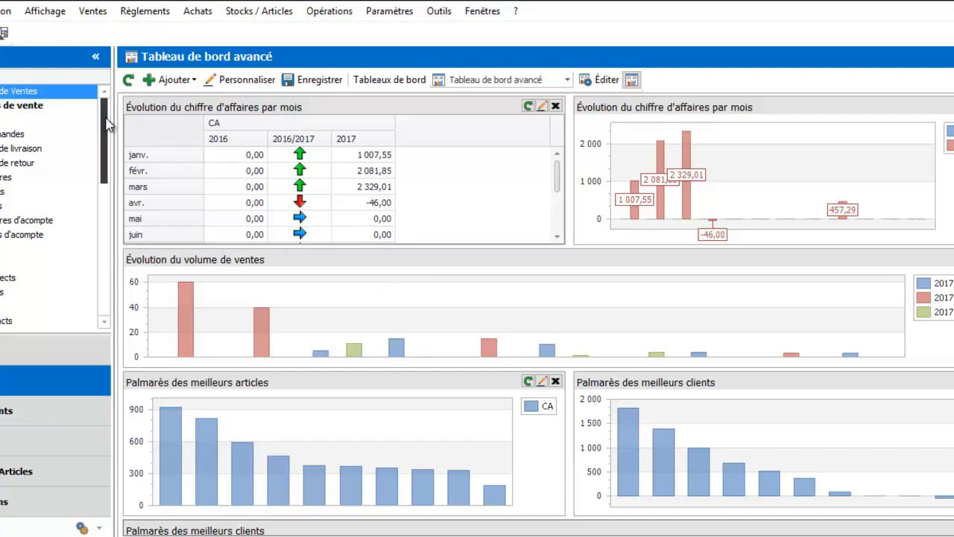
# Look through the navigation lists of the Ventes, Stocks / Articles and Achats sections down to their last entries.
pyautogui.moveTo(106, 125); pyautogui.dragTo(107, 254)
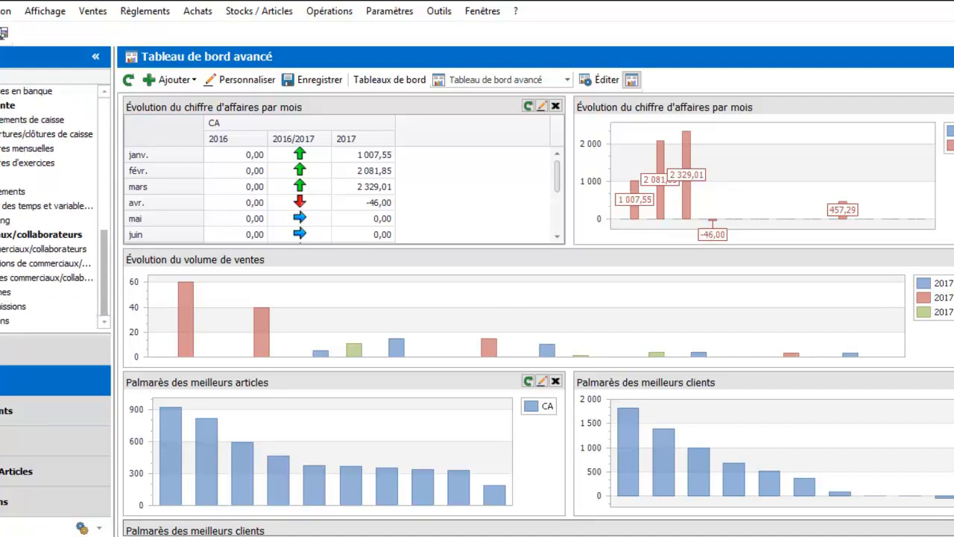
pyautogui.click(15, 471)
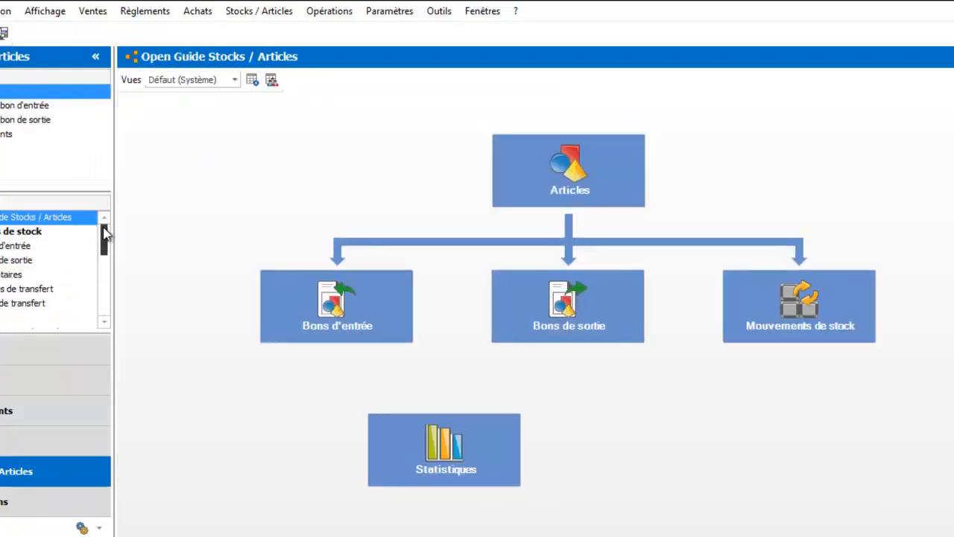
pyautogui.moveTo(103, 234); pyautogui.dragTo(100, 322)
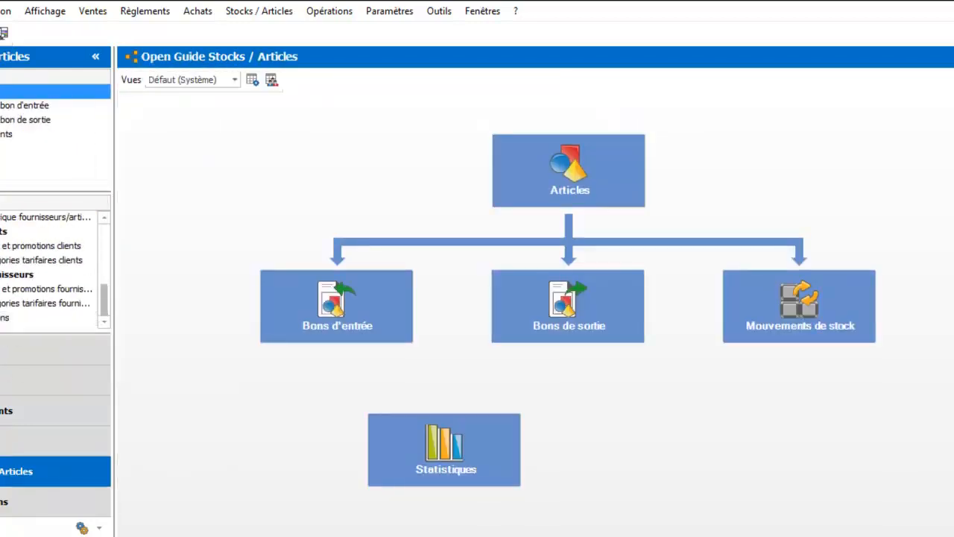
pyautogui.click(6, 440)
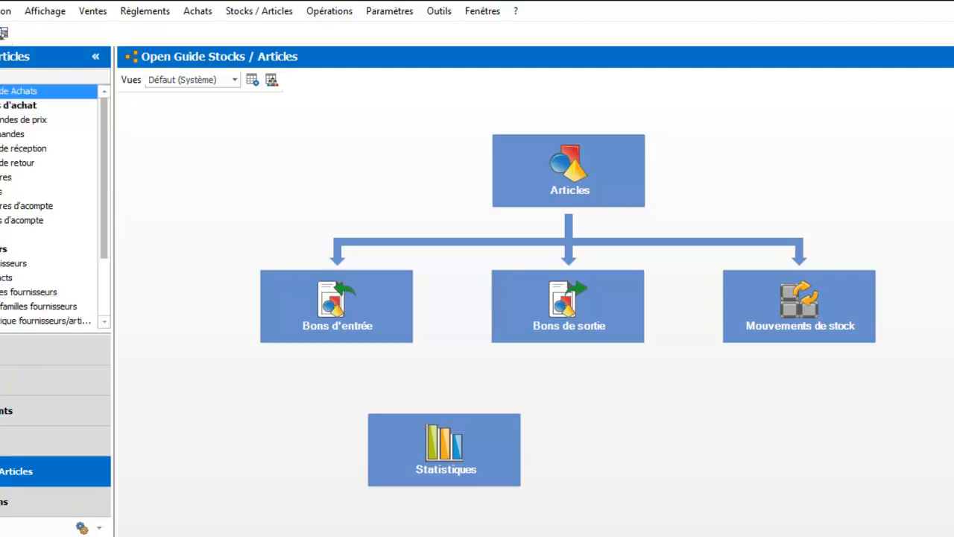
pyautogui.moveTo(104, 229); pyautogui.dragTo(105, 296)
# Open Impressions in the Ventes section and widen its category and model pane.
pyautogui.click(6, 380)
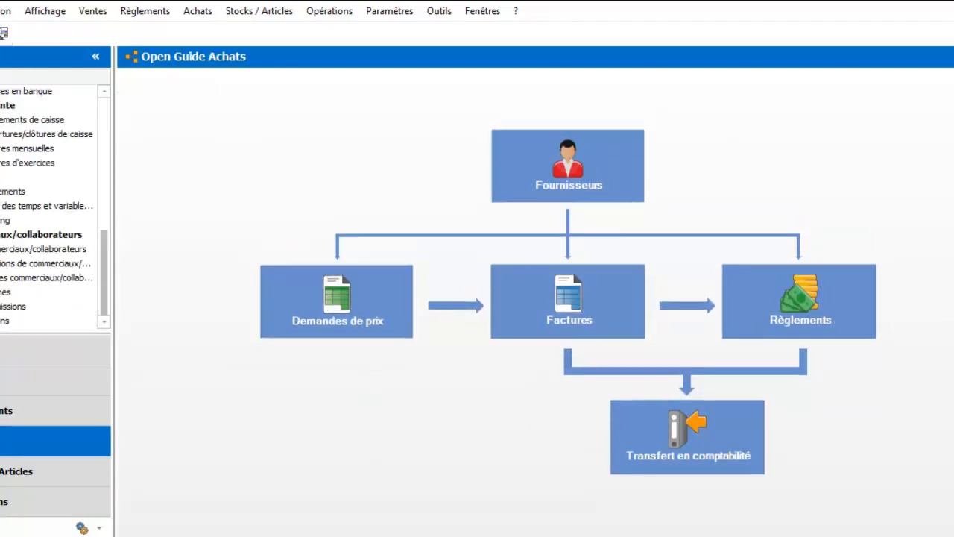
pyautogui.moveTo(102, 286); pyautogui.dragTo(103, 307)
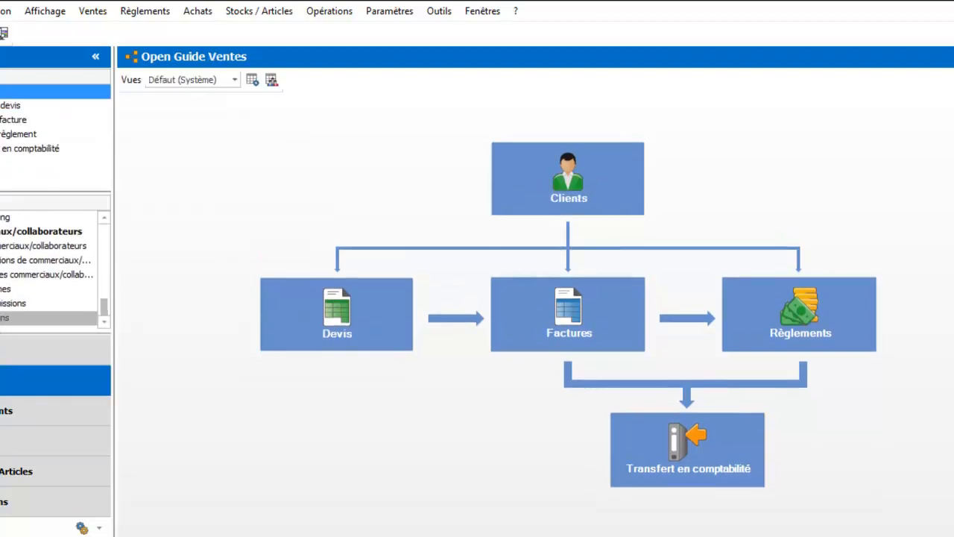
pyautogui.click(4, 317)
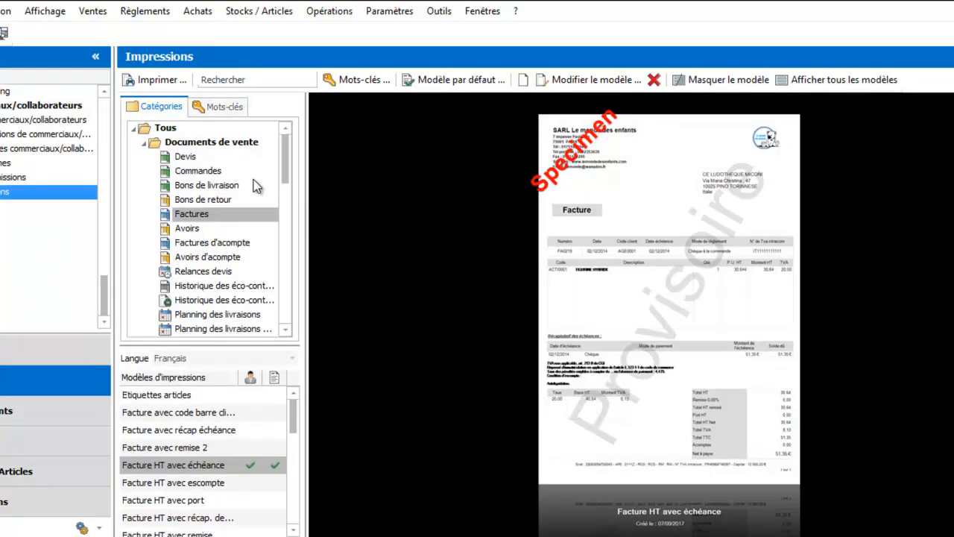
pyautogui.moveTo(307, 179); pyautogui.dragTo(404, 196)
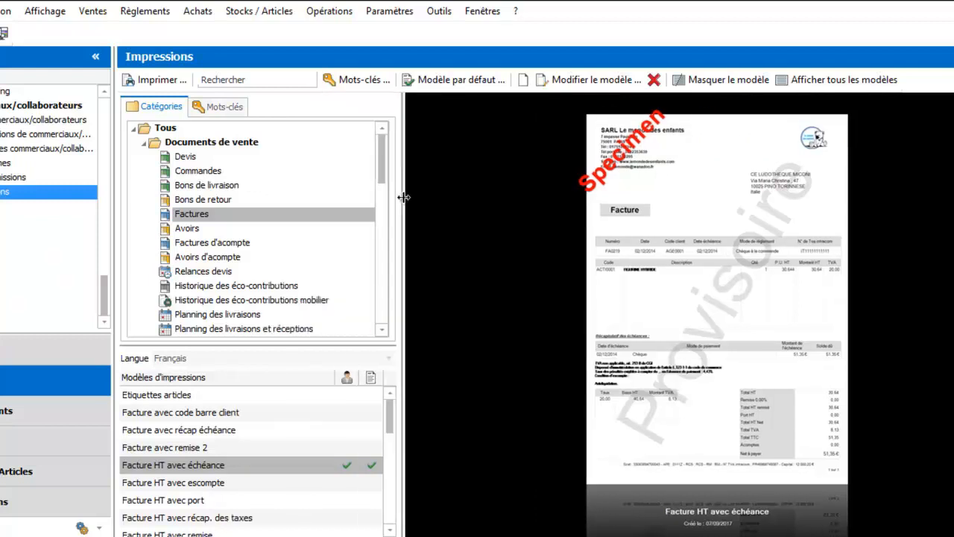
# Collapse Documents de vente, select the Statistiques clients category under Client and enlarge its list of print models.
pyautogui.click(146, 144)
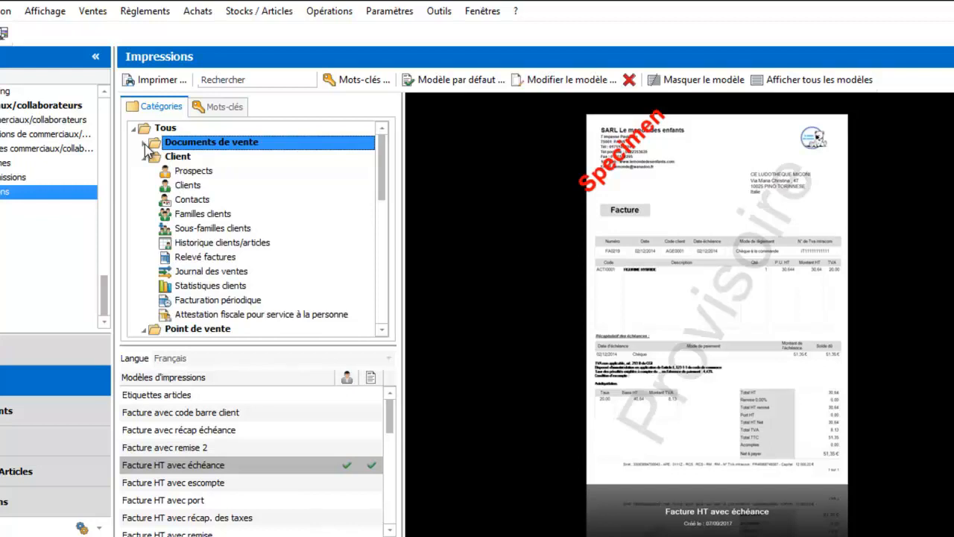
pyautogui.click(195, 291)
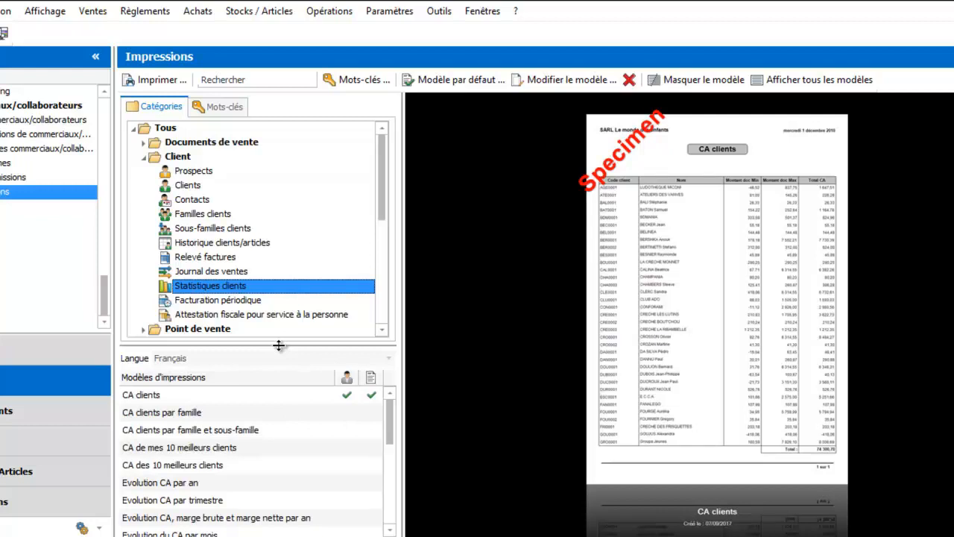
pyautogui.moveTo(279, 345); pyautogui.dragTo(281, 186)
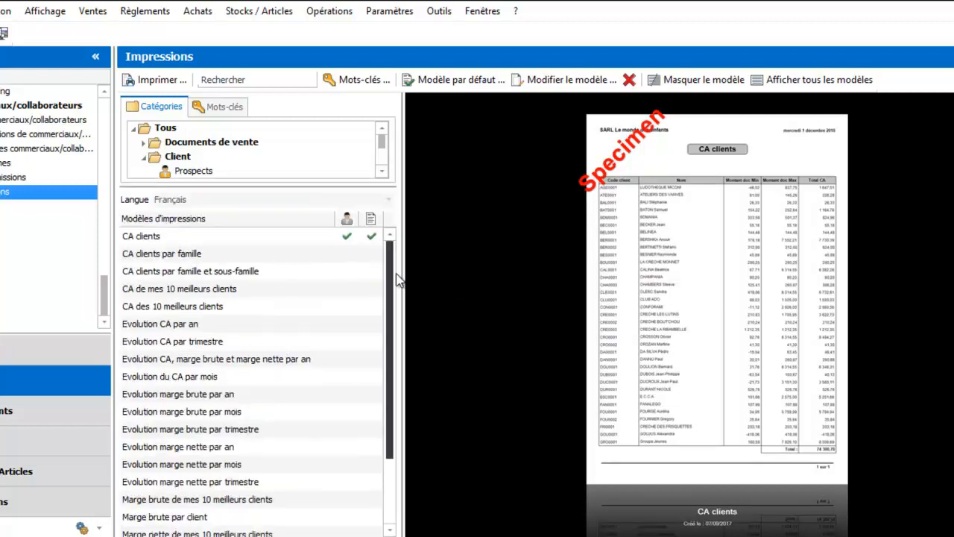
pyautogui.moveTo(393, 276)
pyautogui.mouseDown()
pyautogui.moveTo(392, 348)
pyautogui.moveTo(393, 287)
pyautogui.mouseUp()
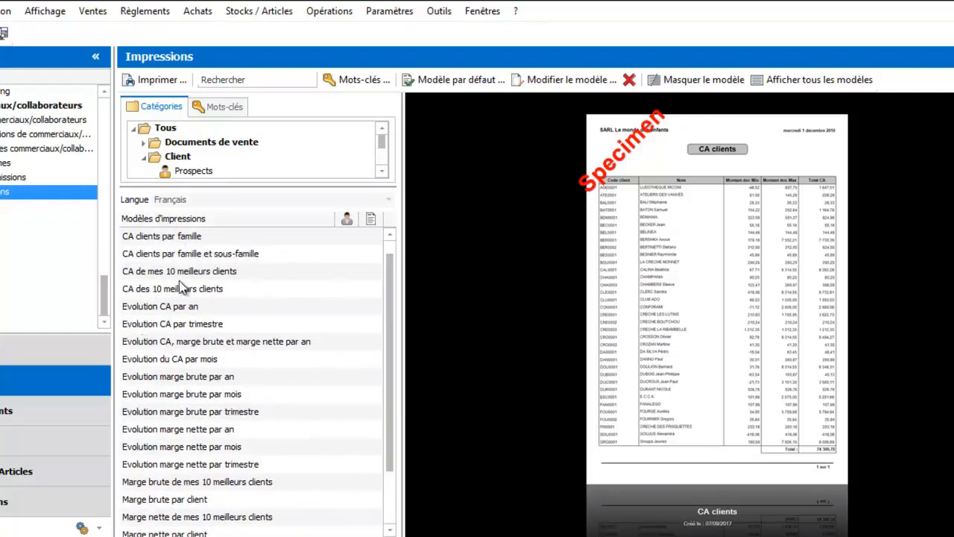
# Look at the Evolution CA par an, CA clients par famille and Evolution marge brute par mois print models.
pyautogui.click(153, 314)
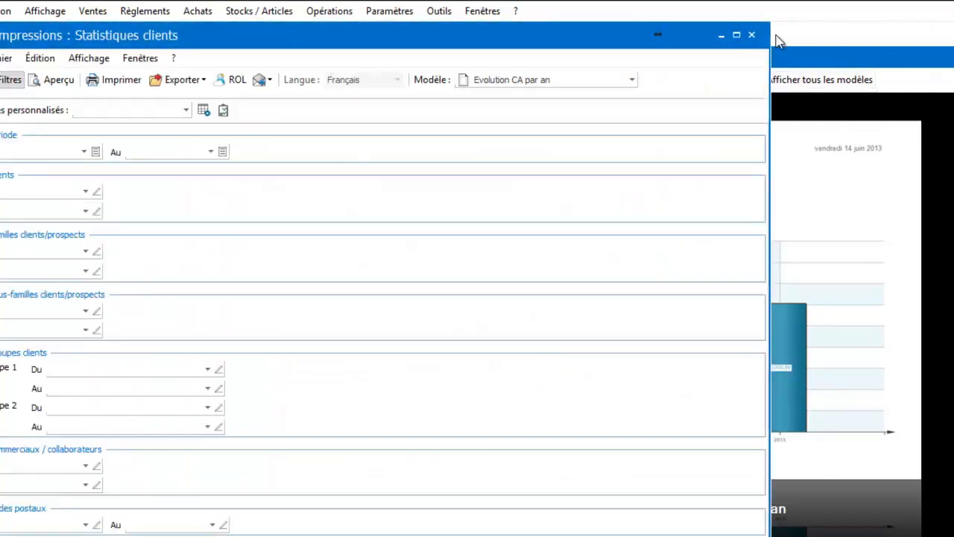
pyautogui.click(752, 36)
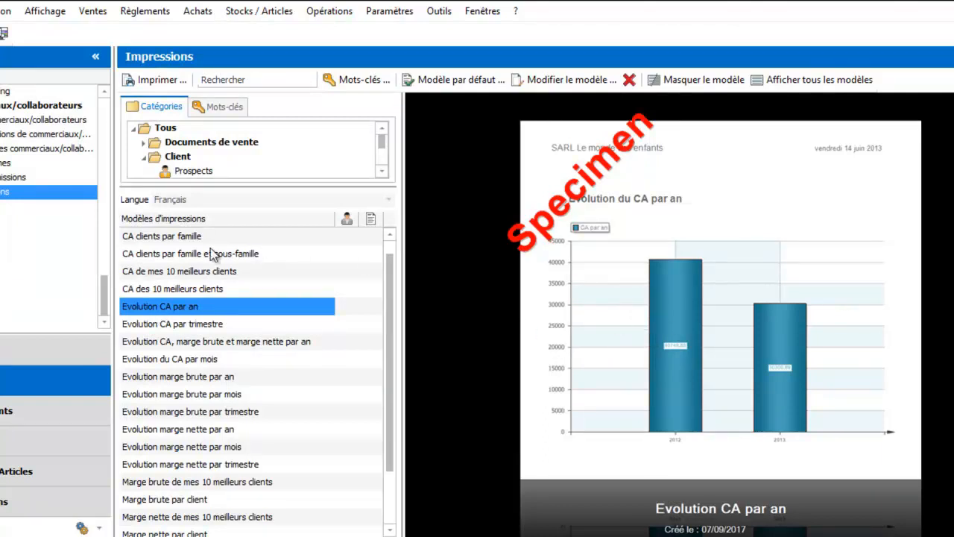
pyautogui.click(178, 236)
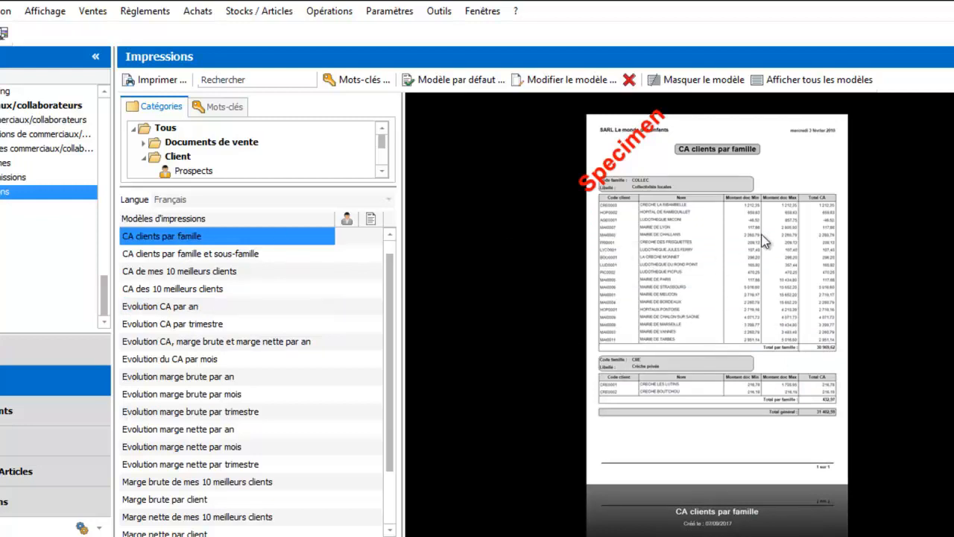
pyautogui.click(229, 397)
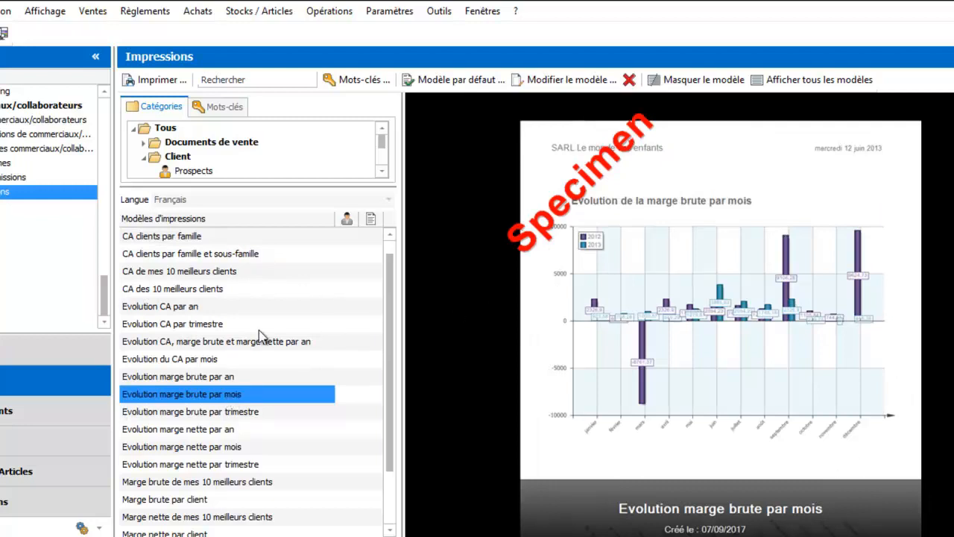
# Preview the CA clients par famille report in a maximized window without filters, read through it and close it.
pyautogui.click(160, 237)
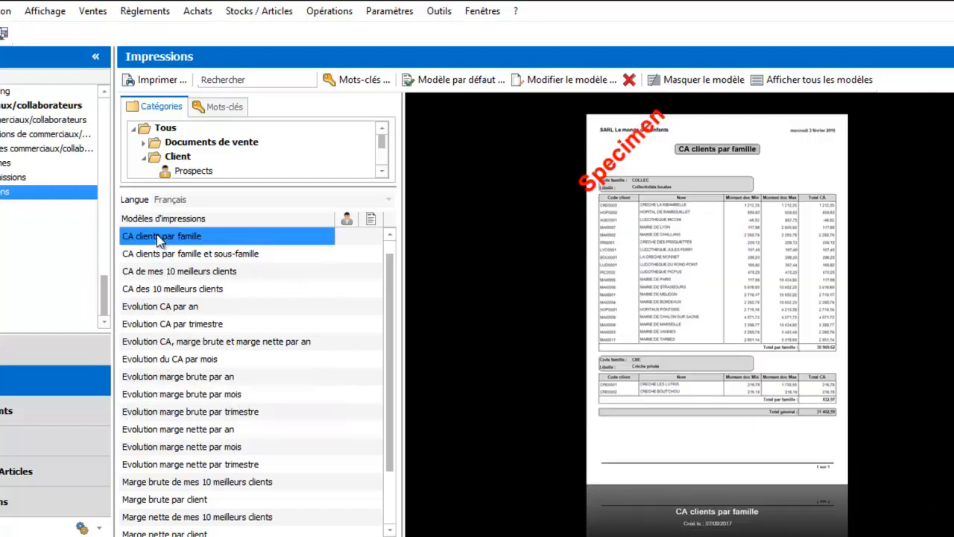
pyautogui.doubleClick(159, 237)
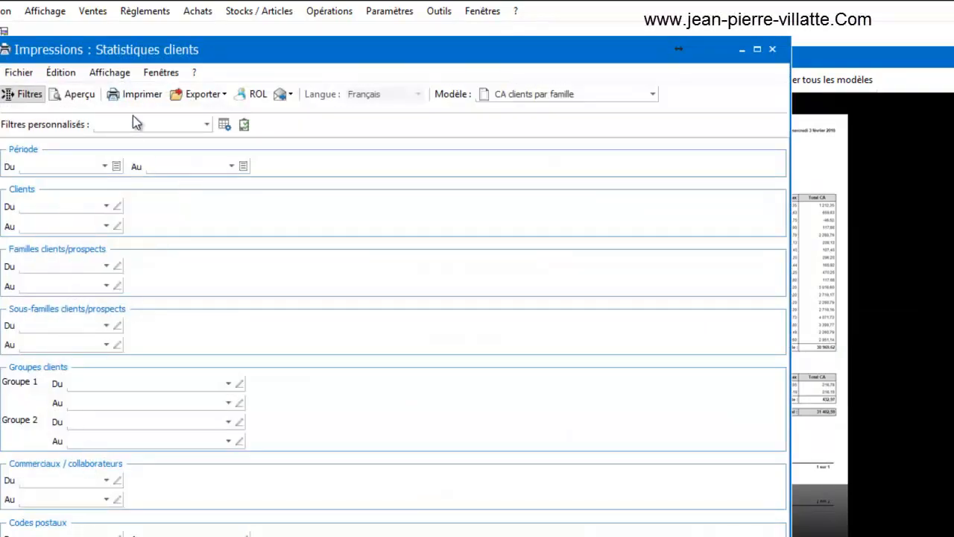
pyautogui.click(73, 95)
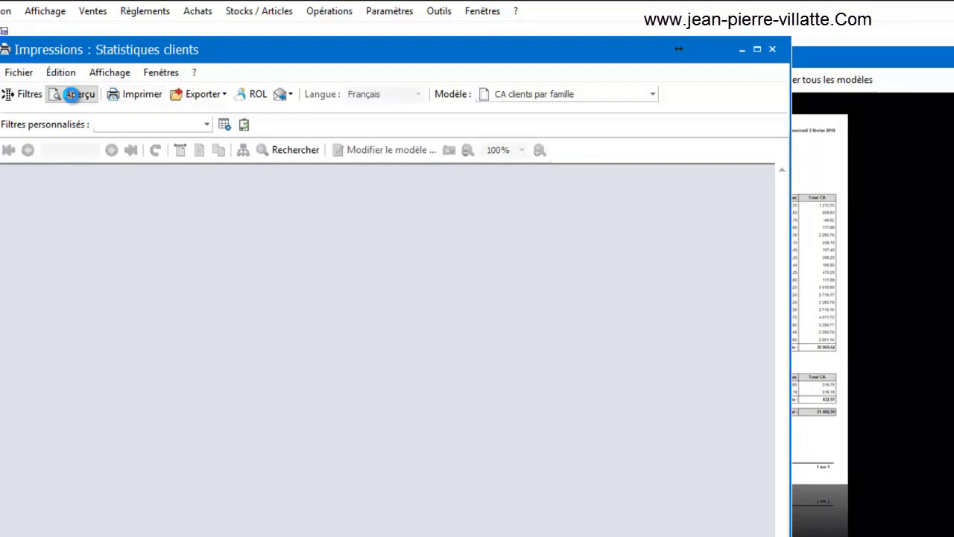
pyautogui.click(756, 50)
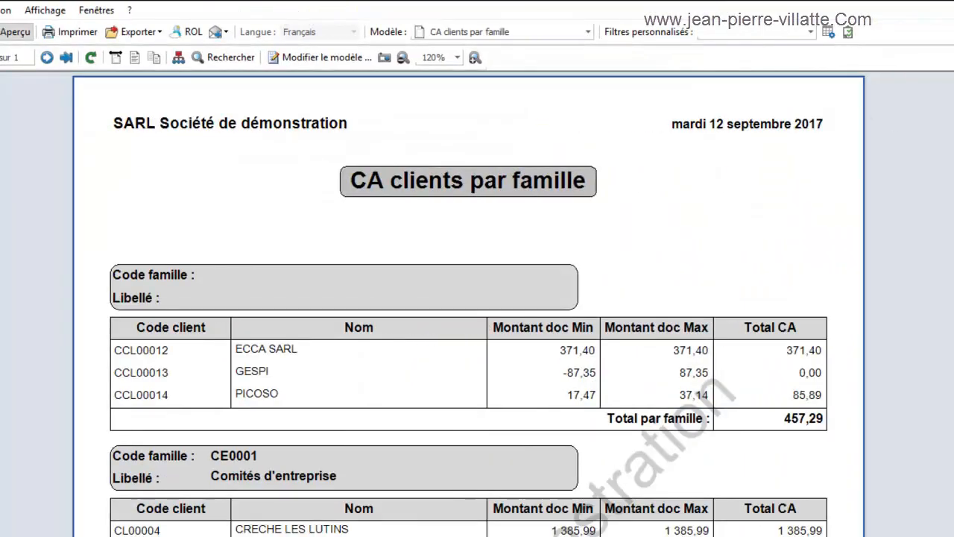
pyautogui.scroll(-6, 907, 193)
pyautogui.scroll(5, 906, 193)
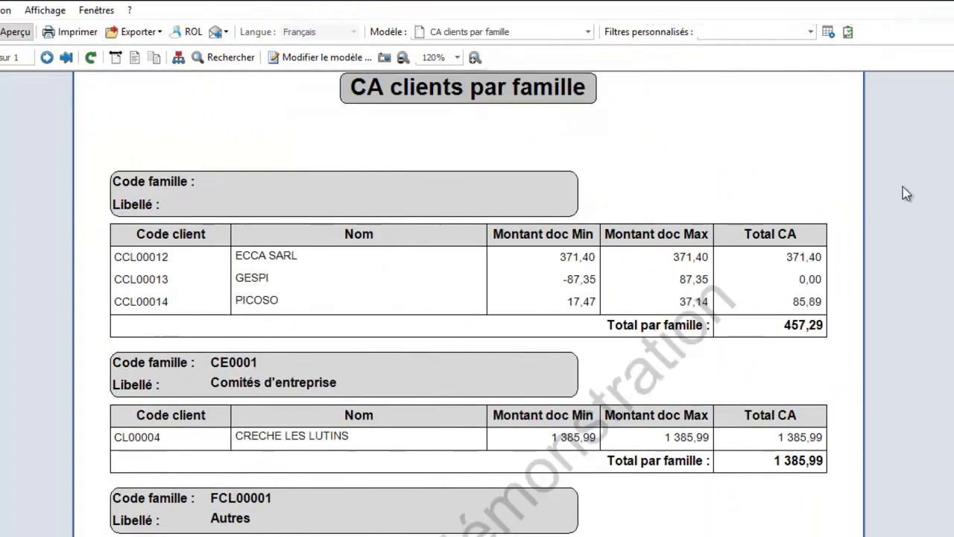
pyautogui.click(939, 7)
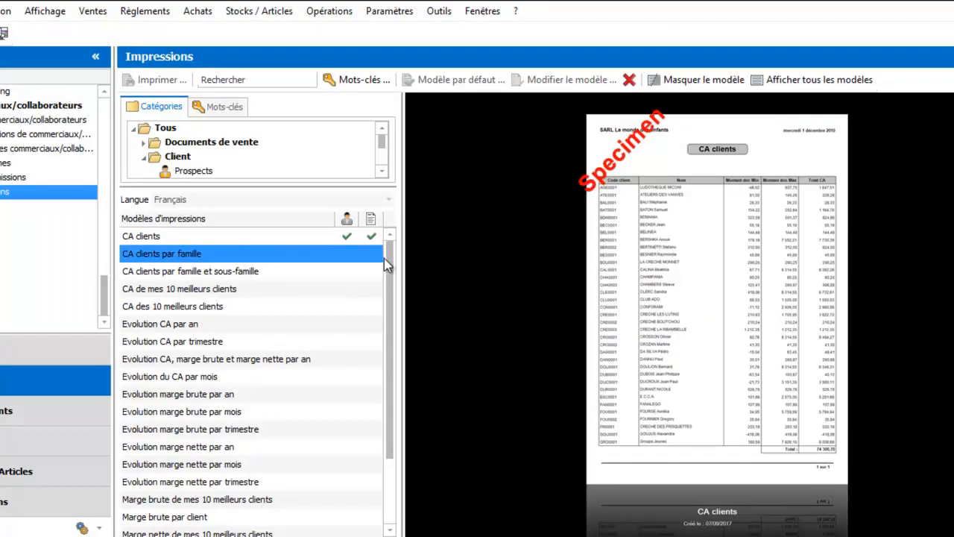
# Open Impressions in the Stocks / Articles section, select the Statistiques articles category and enlarge its list of print models.
pyautogui.moveTo(390, 261); pyautogui.dragTo(391, 339)
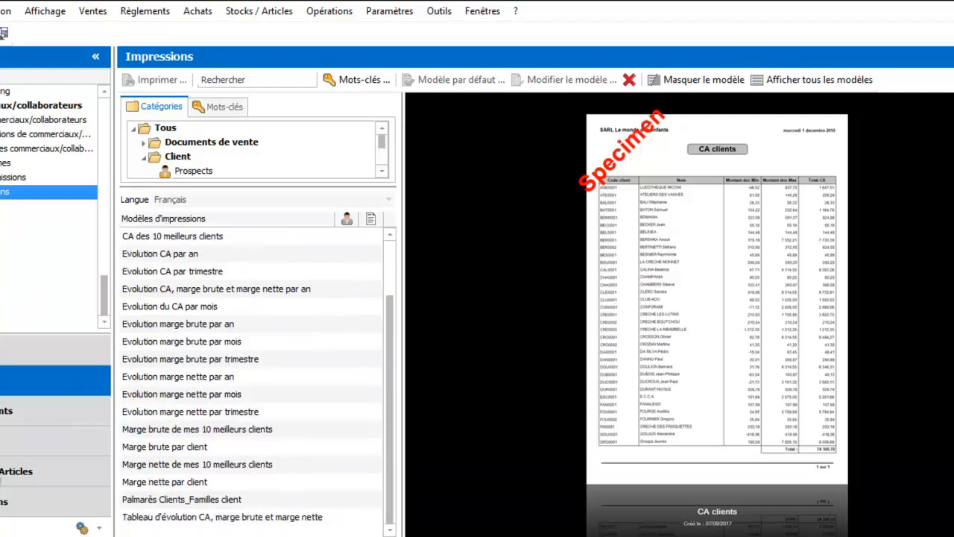
pyautogui.click(3, 473)
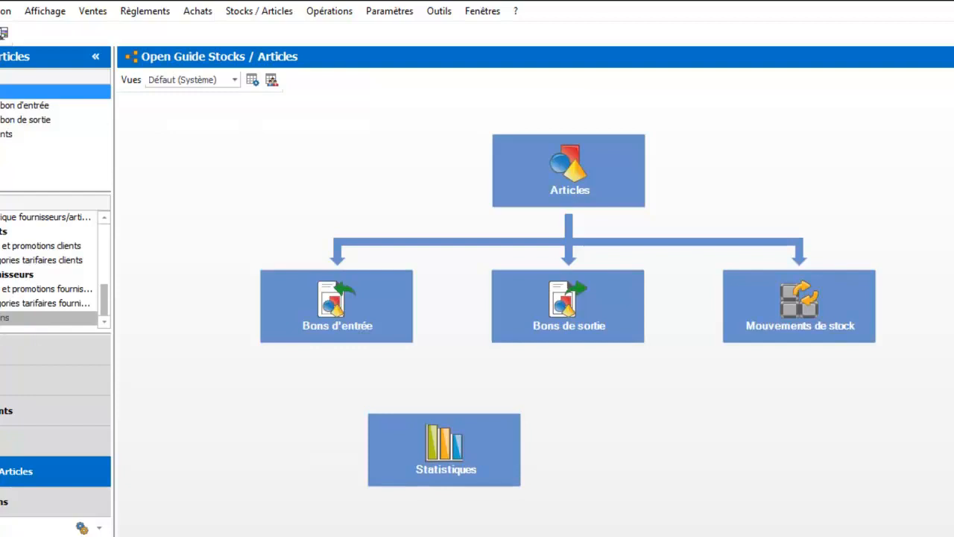
pyautogui.click(4, 317)
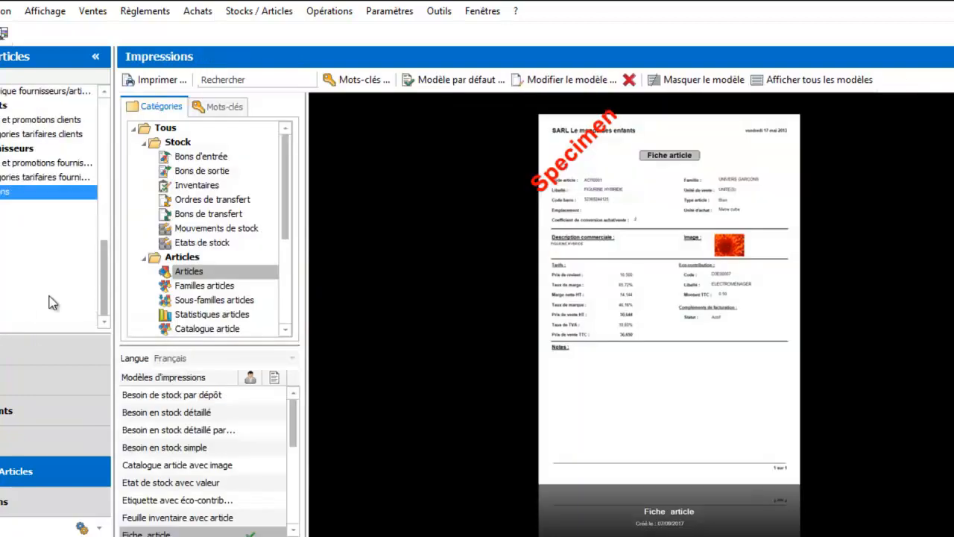
pyautogui.click(180, 316)
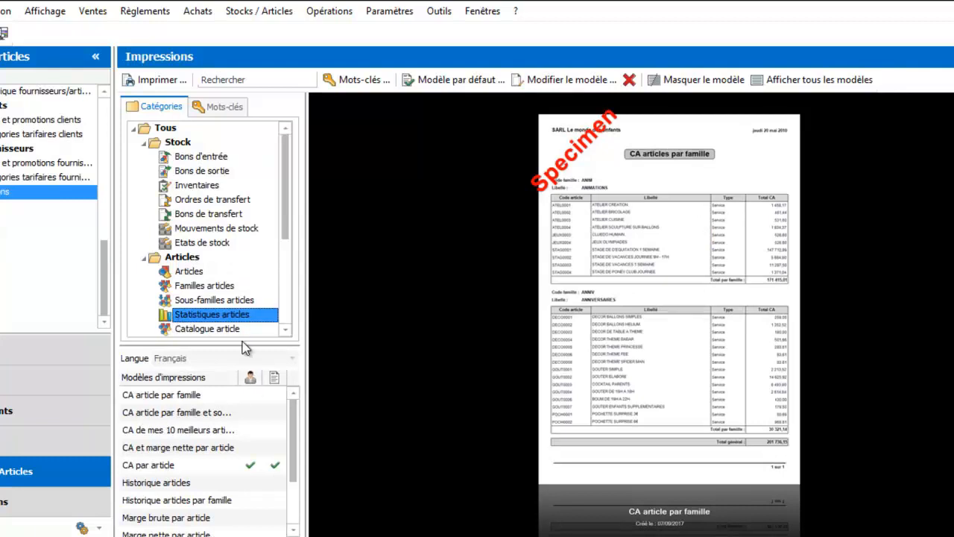
pyautogui.moveTo(241, 342); pyautogui.dragTo(241, 195)
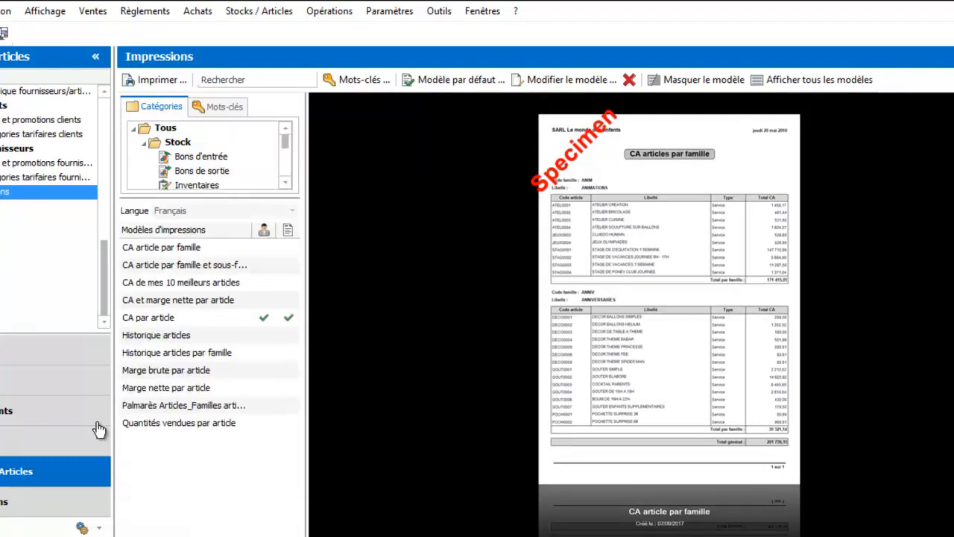
# Open Impressions in the Achats section and enlarge the list of purchase print models.
pyautogui.click(24, 440)
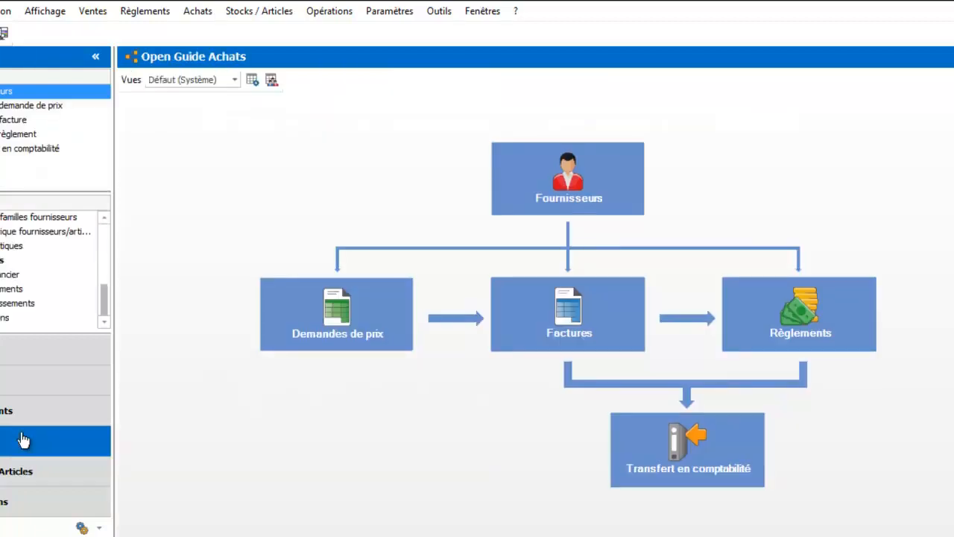
pyautogui.click(4, 319)
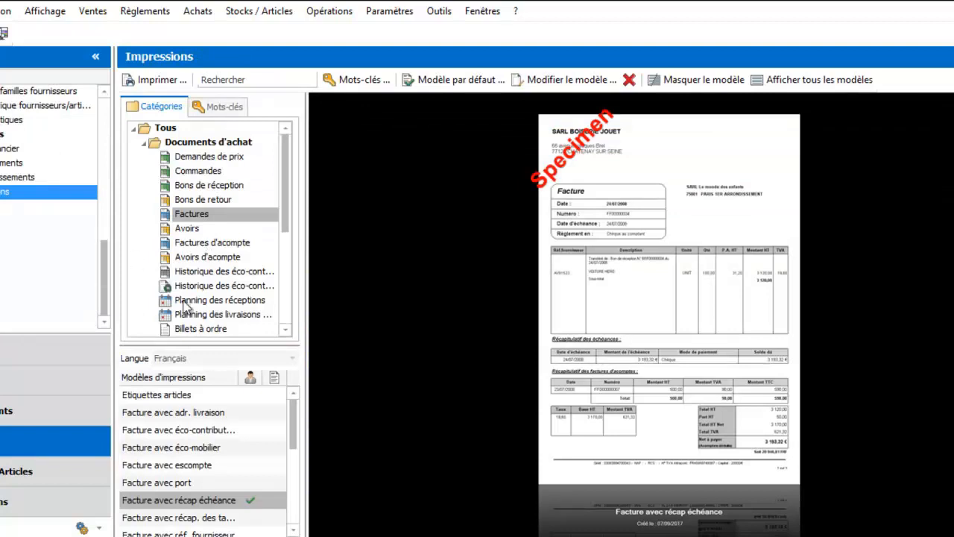
pyautogui.moveTo(192, 343); pyautogui.dragTo(192, 278)
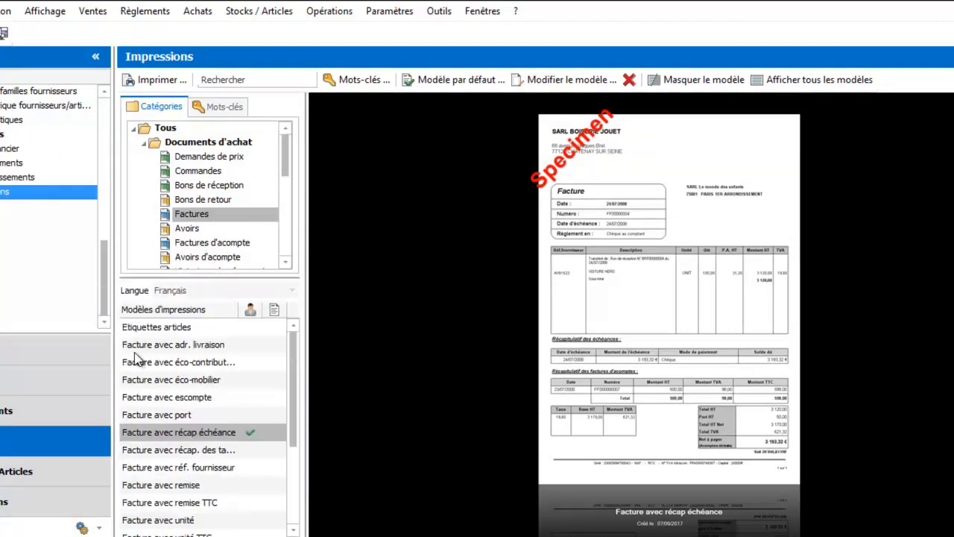
# Return to the Ventes section, widen its navigation pane and open the sales statistics.
pyautogui.click(56, 381)
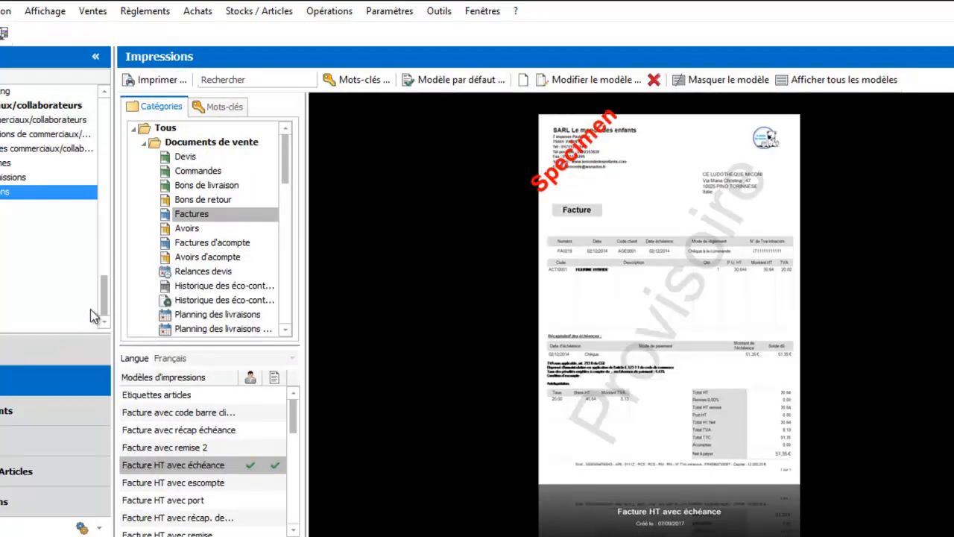
pyautogui.moveTo(112, 288); pyautogui.dragTo(143, 312)
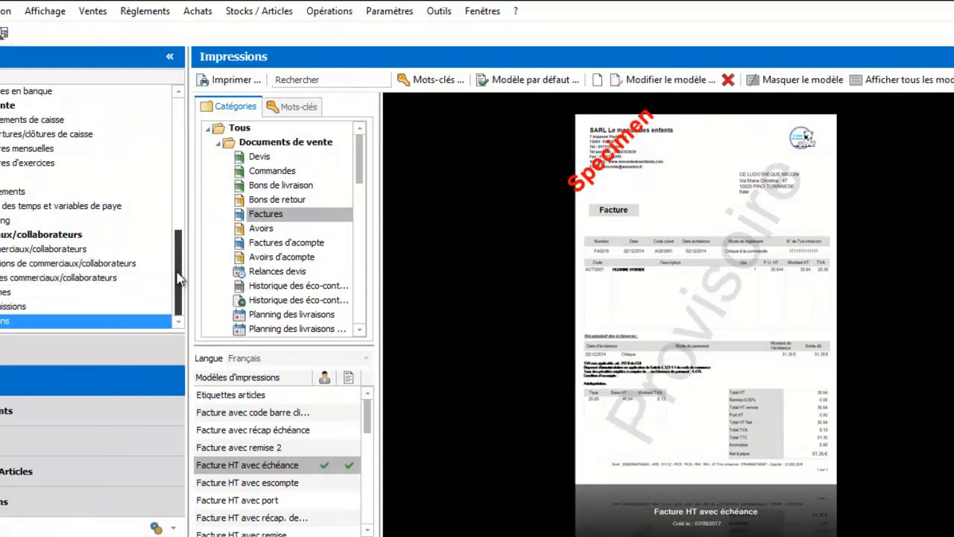
pyautogui.moveTo(182, 279); pyautogui.dragTo(170, 190)
pyautogui.click(24, 237)
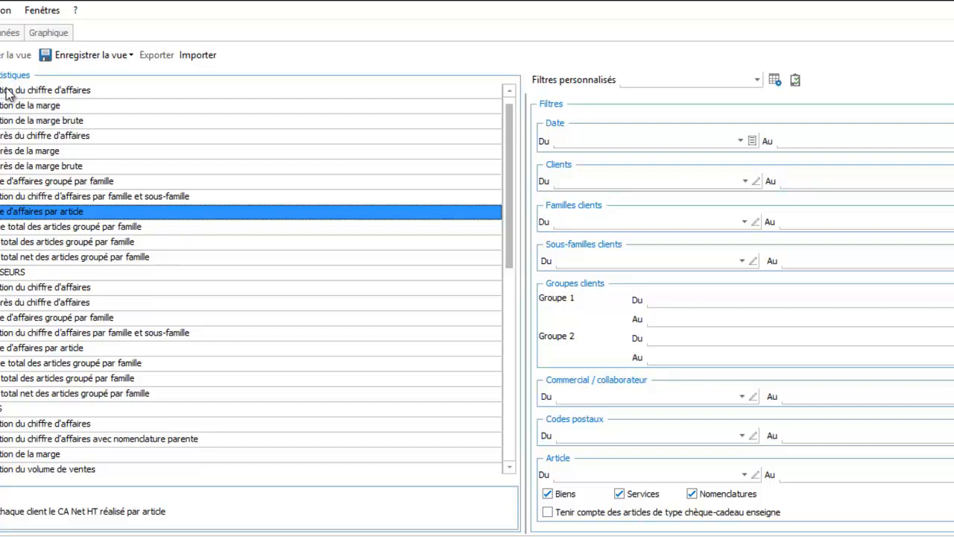
# Select the client statistic Évolution du chiffre d'affaires, look through its filters and display its data table.
pyautogui.click(7, 91)
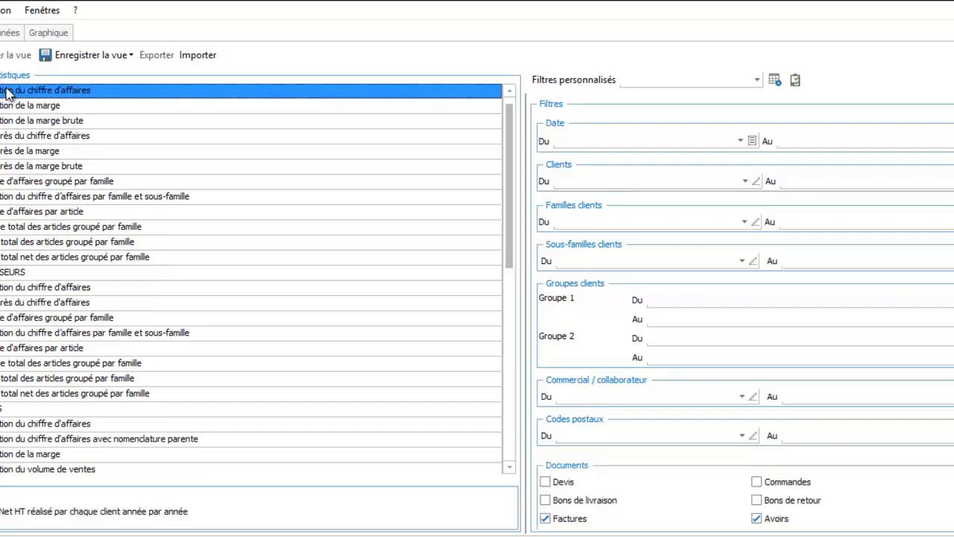
pyautogui.click(7, 33)
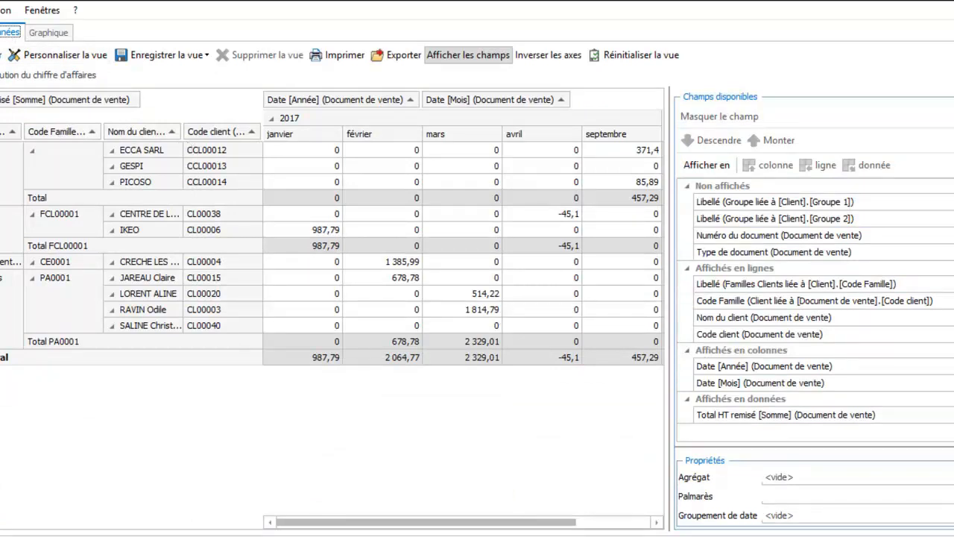
pyautogui.click(1, 33)
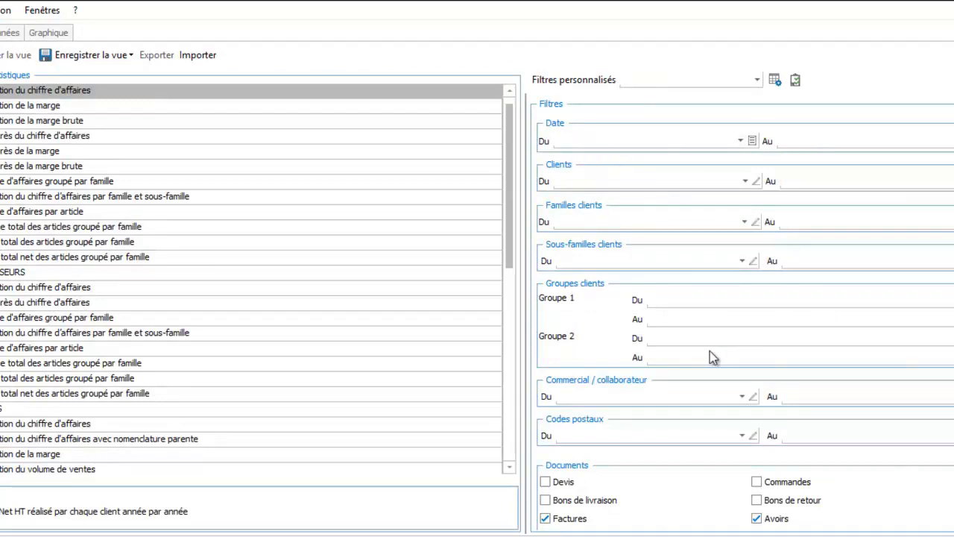
pyautogui.scroll(-3, 745, 313)
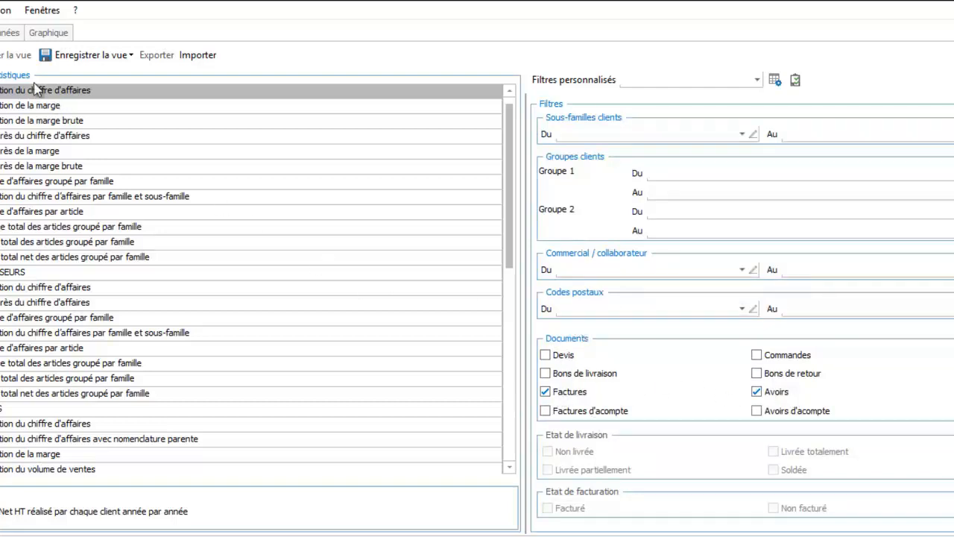
pyautogui.click(6, 34)
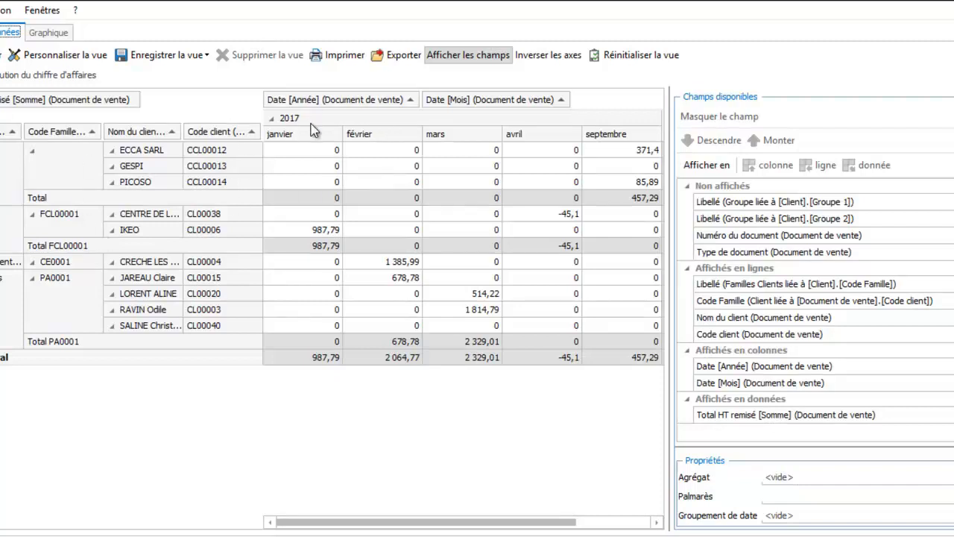
# Sort the client names in descending order and move the Code Famille field to the columns after Date [Mois].
pyautogui.click(168, 132)
pyautogui.click(170, 133)
pyautogui.click(159, 133)
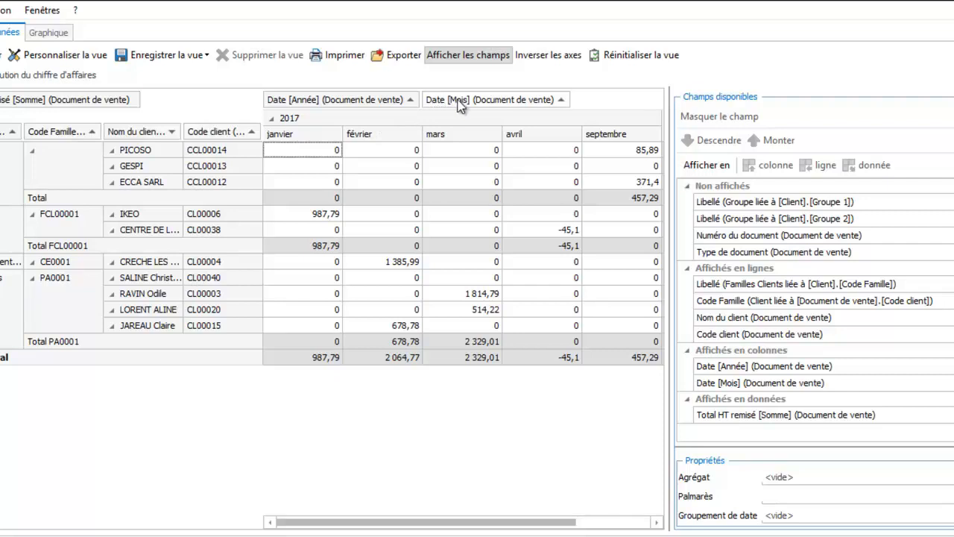
pyautogui.moveTo(74, 132); pyautogui.dragTo(581, 101)
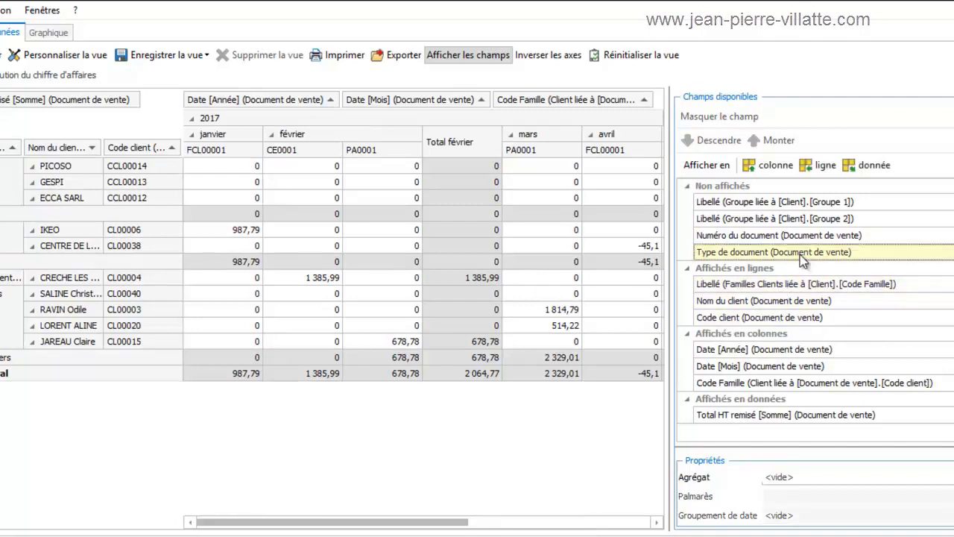
# Try Total HT remisé [Somme] as a column field and put it back in the data area.
pyautogui.click(738, 255)
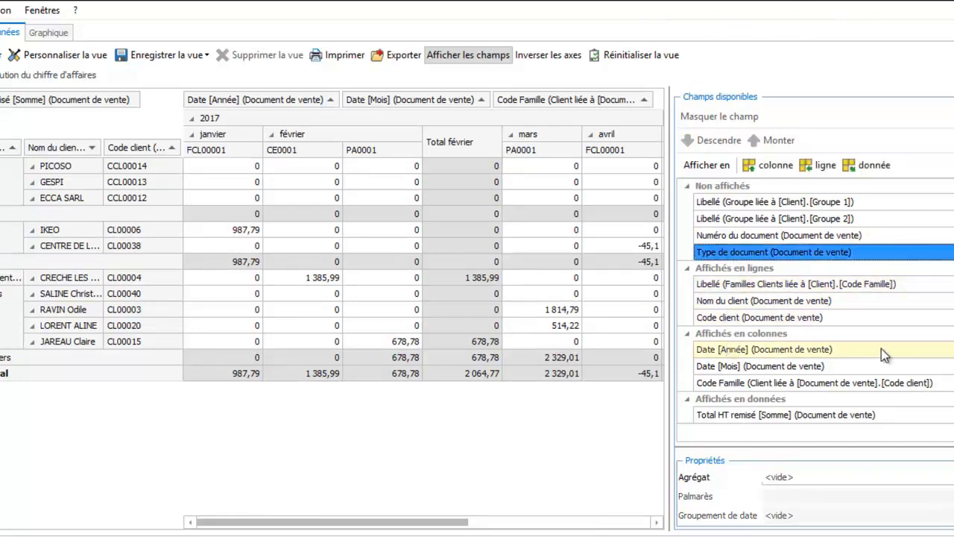
pyautogui.click(736, 412)
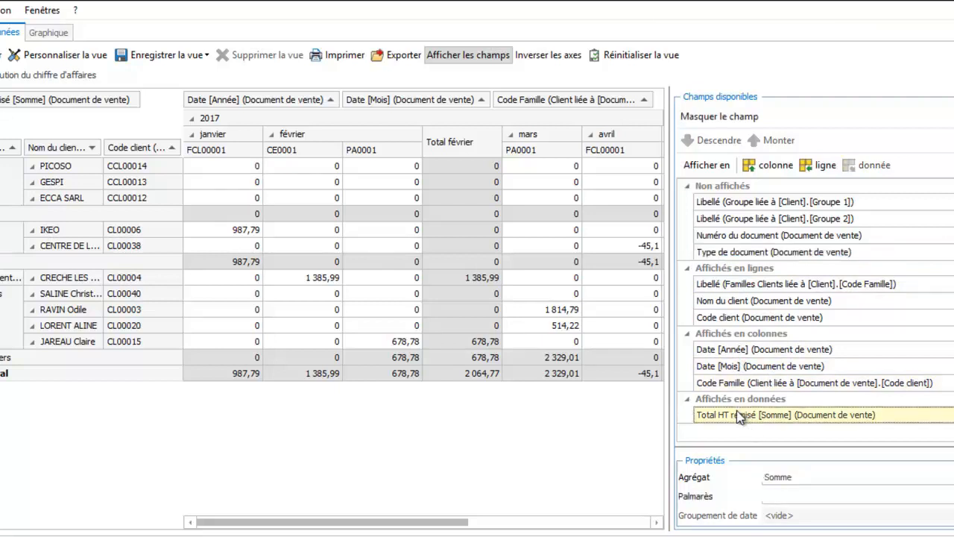
pyautogui.moveTo(736, 410); pyautogui.dragTo(564, 117)
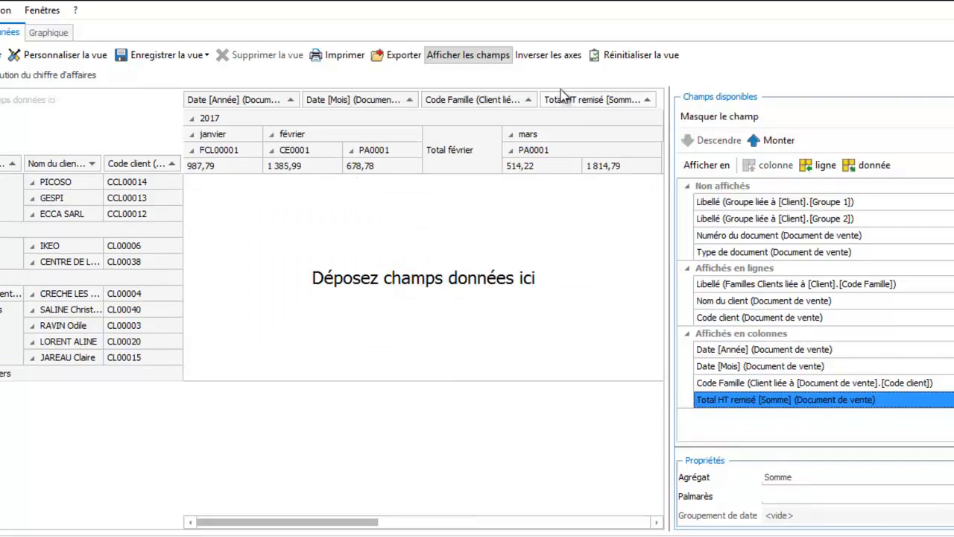
pyautogui.moveTo(564, 99); pyautogui.dragTo(366, 192)
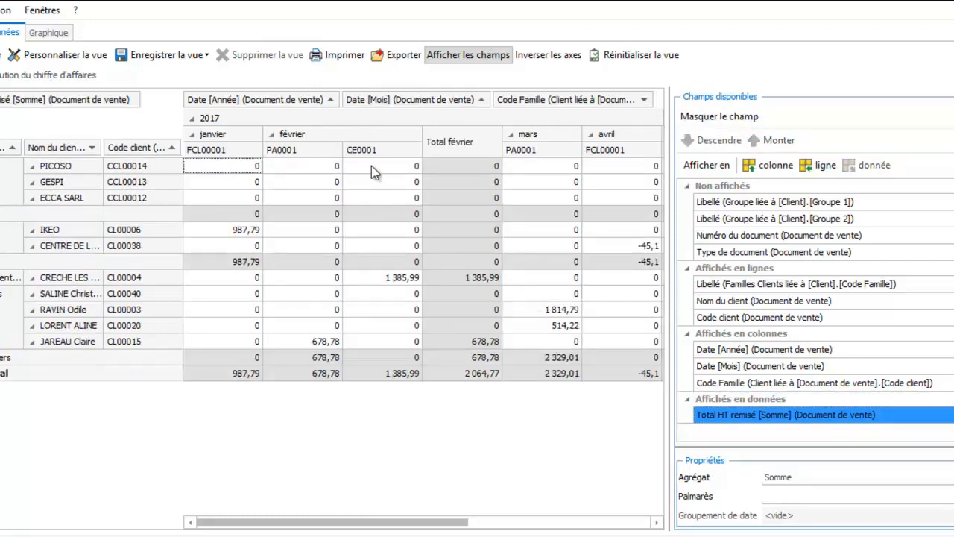
# Customize the view's query by deleting the Total HT remisé [Somme] column, and apply the change.
pyautogui.click(66, 62)
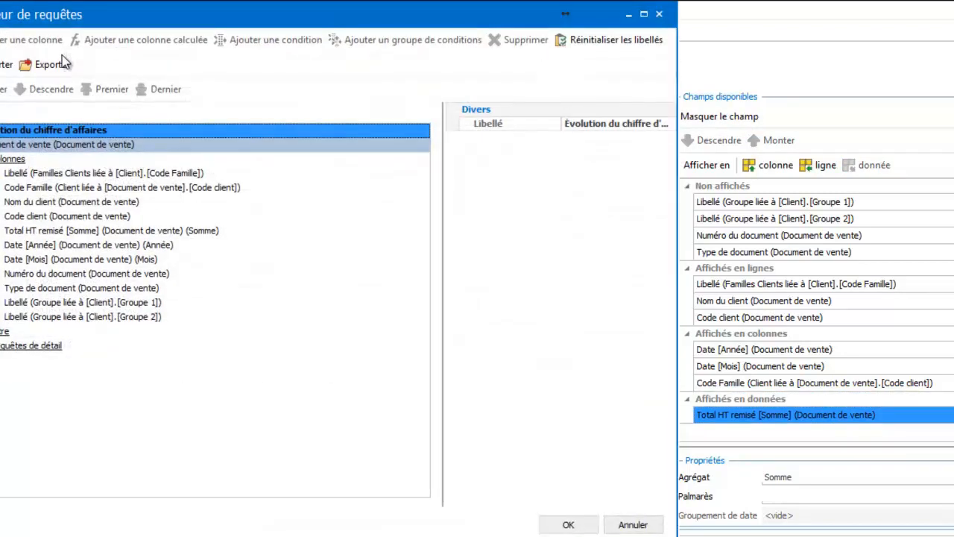
pyautogui.click(44, 231)
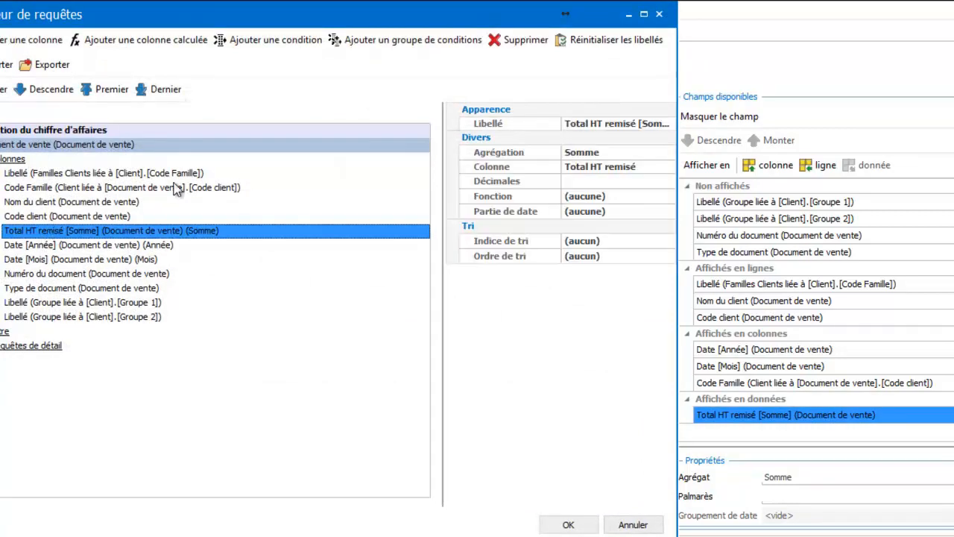
pyautogui.click(520, 43)
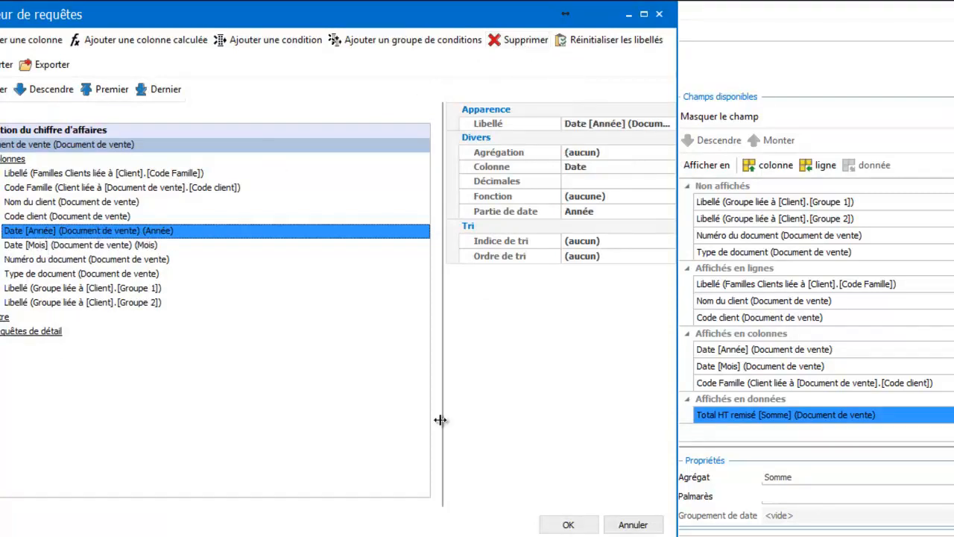
pyautogui.click(570, 524)
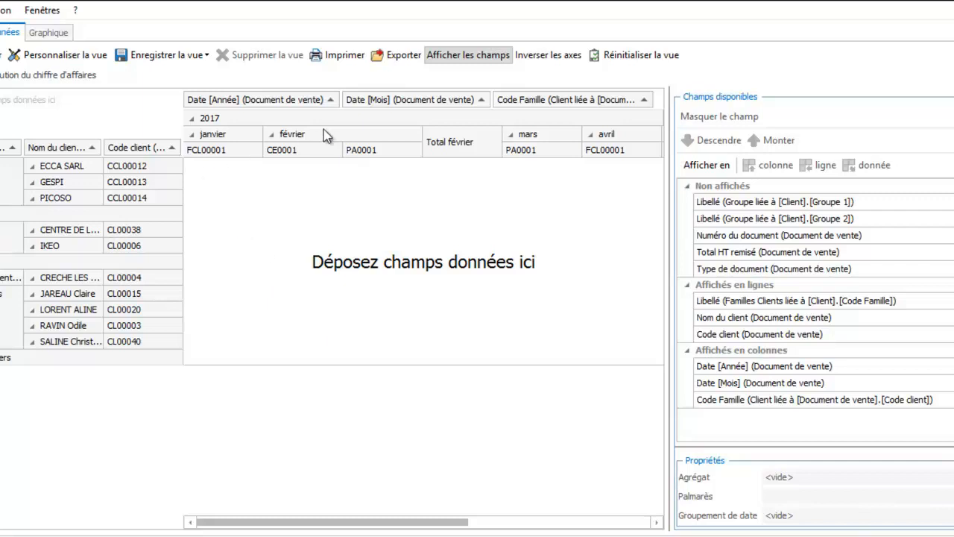
# Save the customized statistic as a new view labelled test with the description test.
pyautogui.click(156, 53)
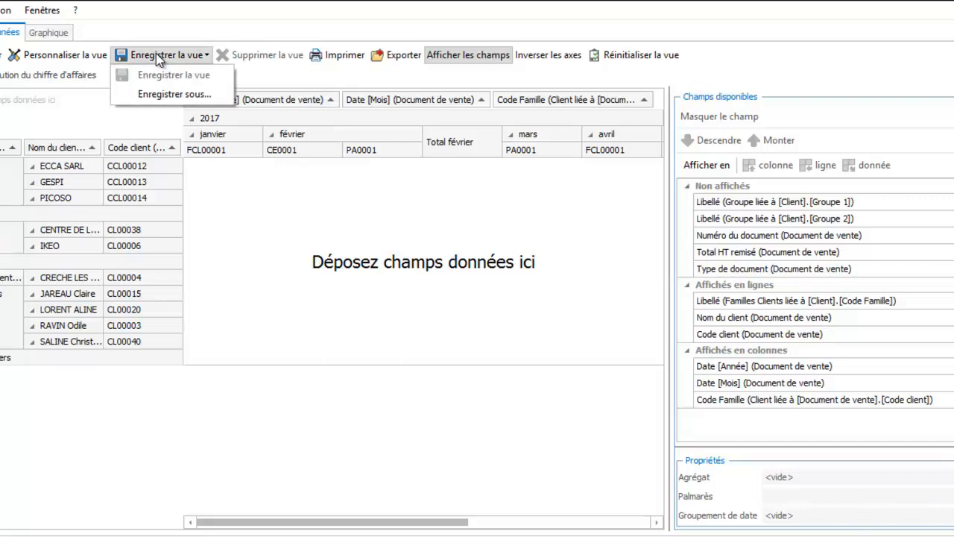
pyautogui.click(159, 94)
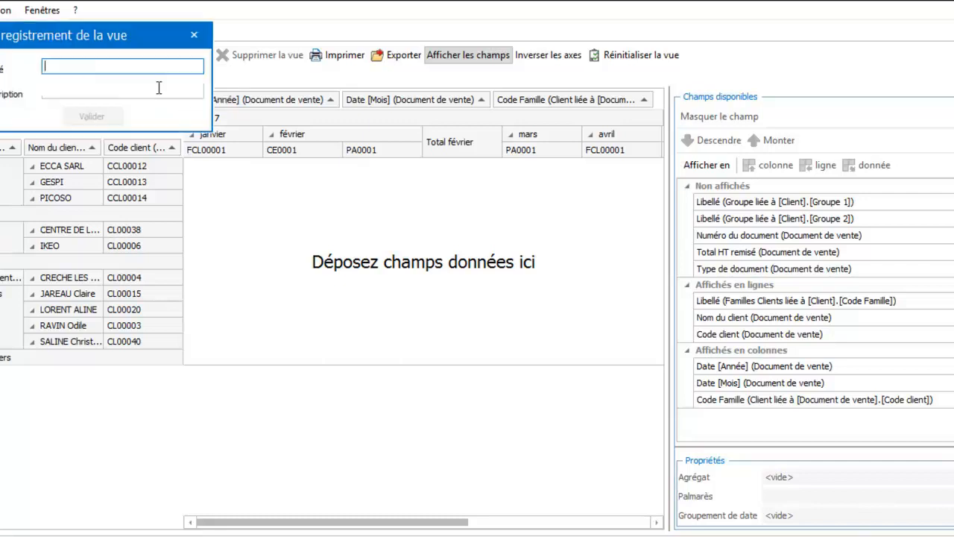
pyautogui.write('test')
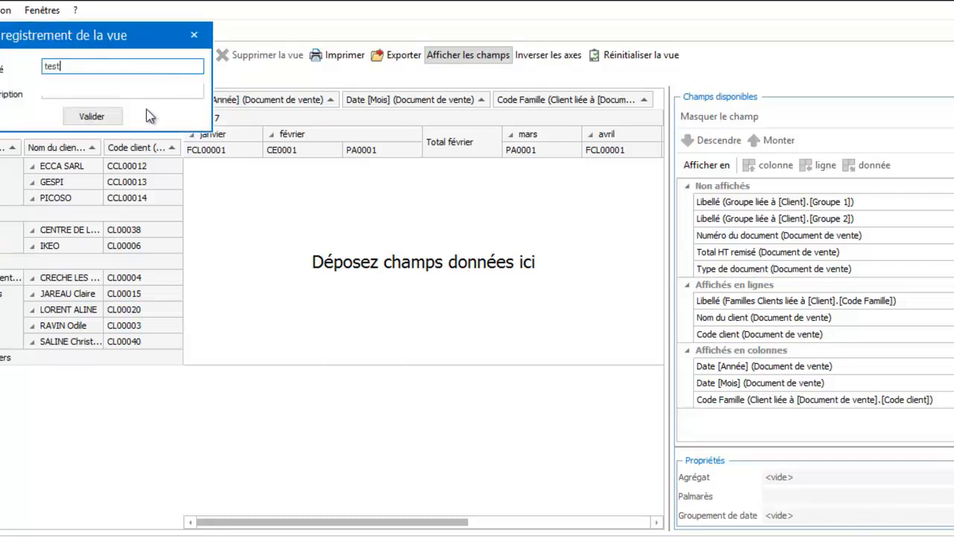
pyautogui.click(134, 91)
pyautogui.write('test')
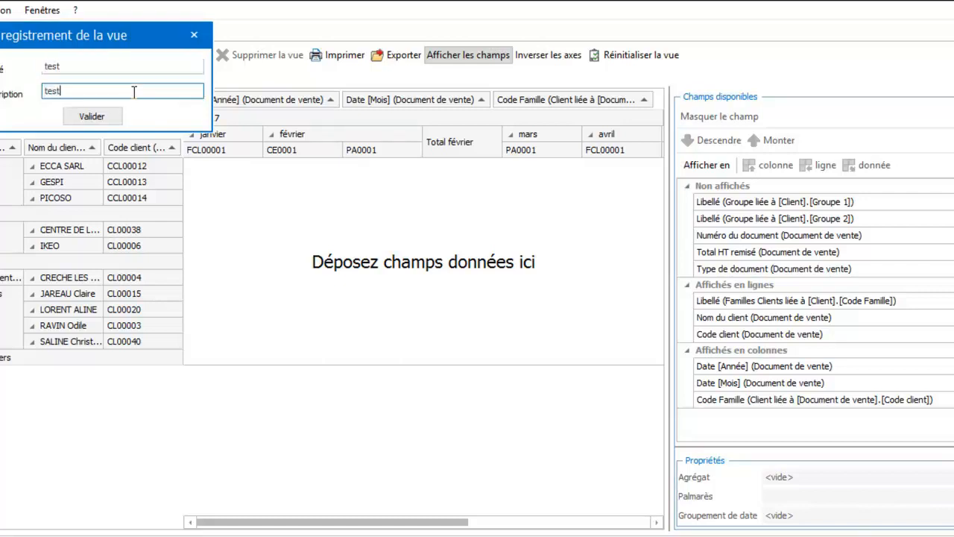
pyautogui.click(91, 117)
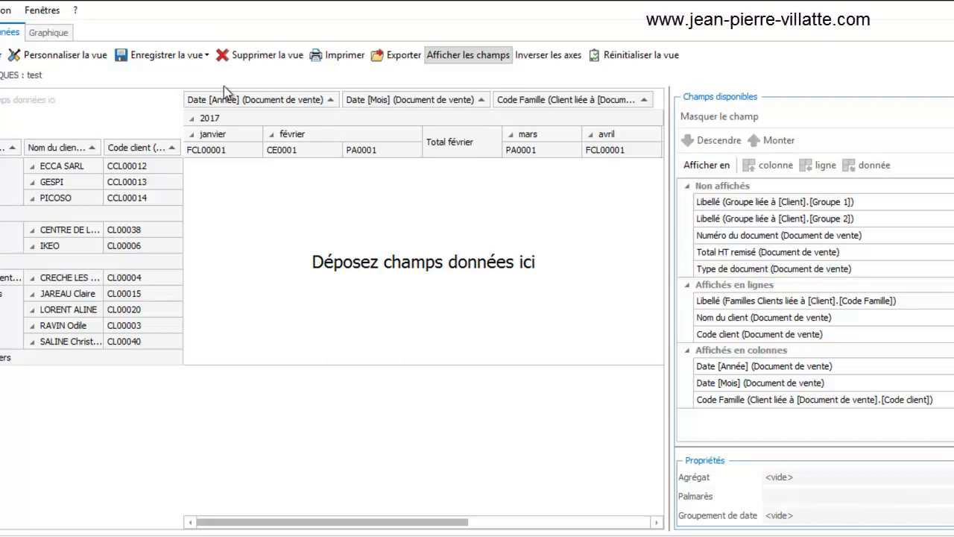
# Export the test view to an Excel file named demo.xls.
pyautogui.click(395, 59)
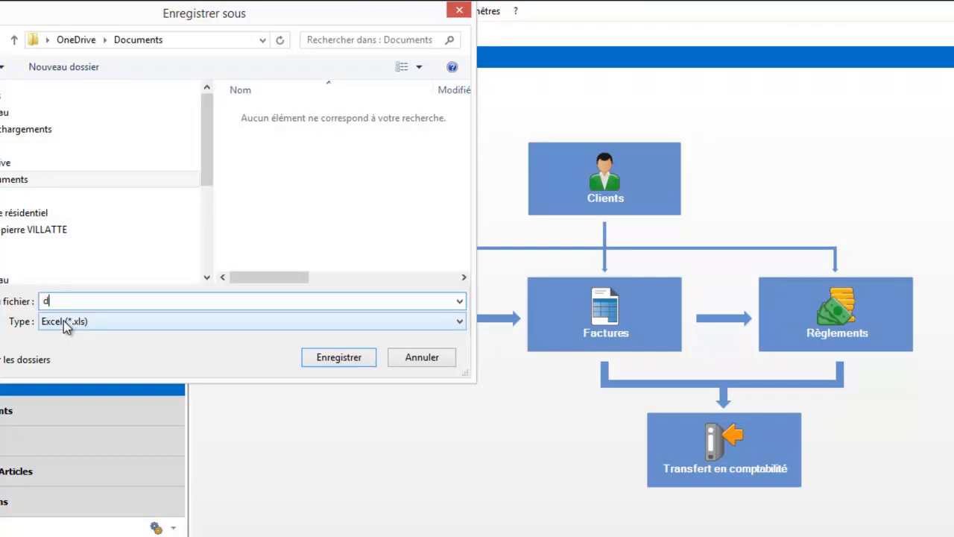
pyautogui.write('o')
pyautogui.click(335, 358)
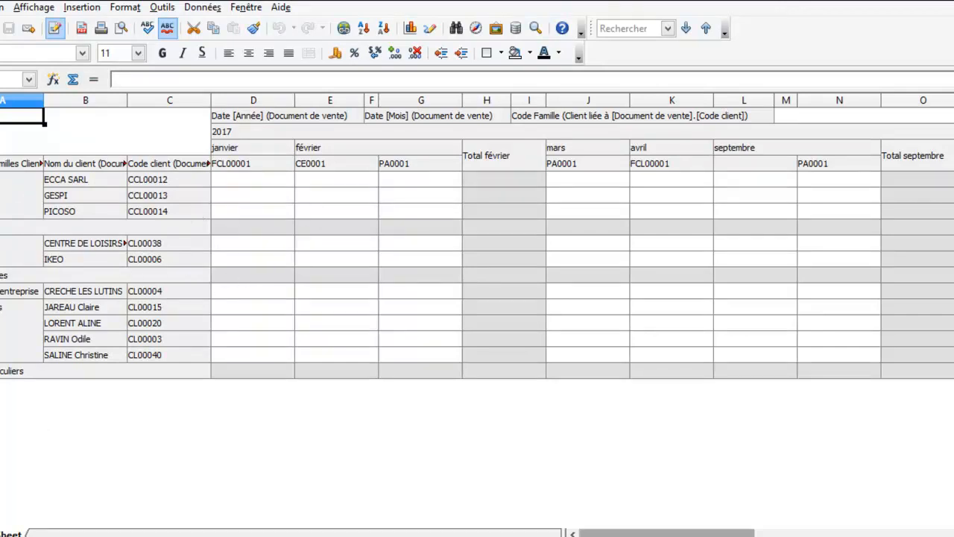
# Look across the exported sheet in the spreadsheet program and switch back to the statistics window.
pyautogui.moveTo(664, 533); pyautogui.dragTo(504, 483)
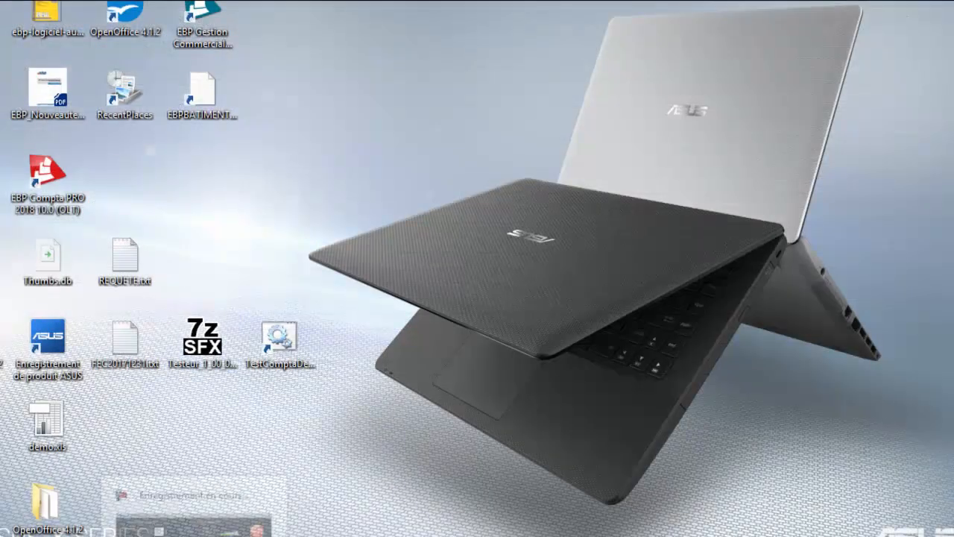
pyautogui.click(177, 531)
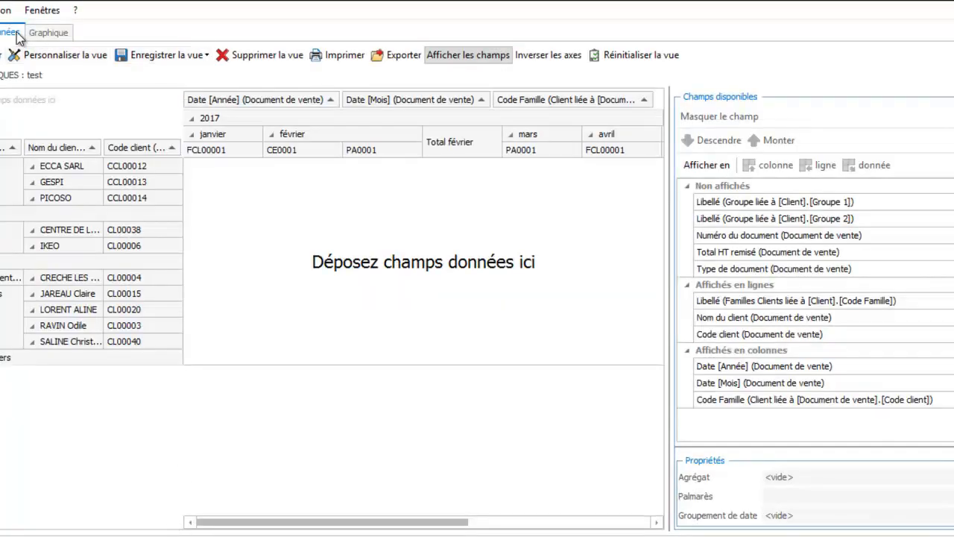
# Show the chart of the test view and look through the available chart types without changing the current one.
pyautogui.click(33, 32)
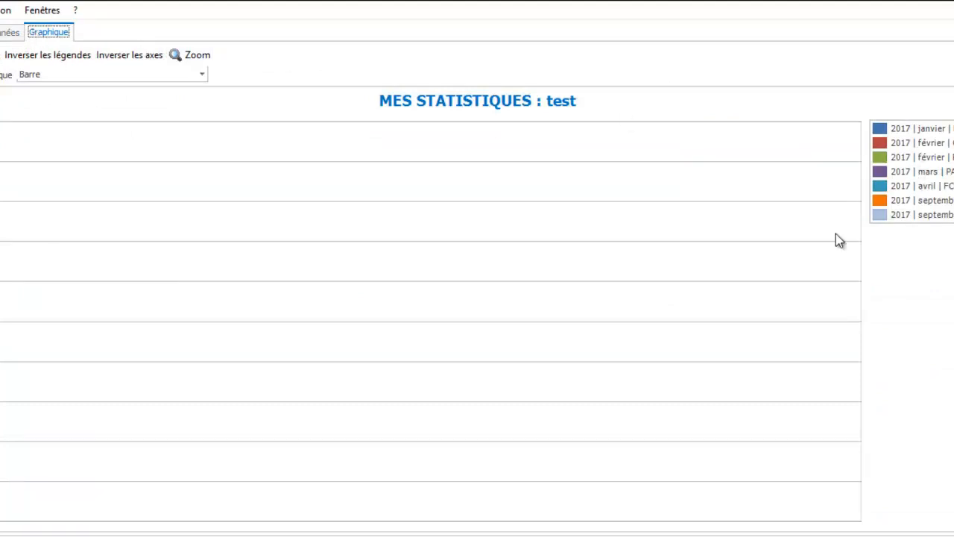
pyautogui.click(202, 75)
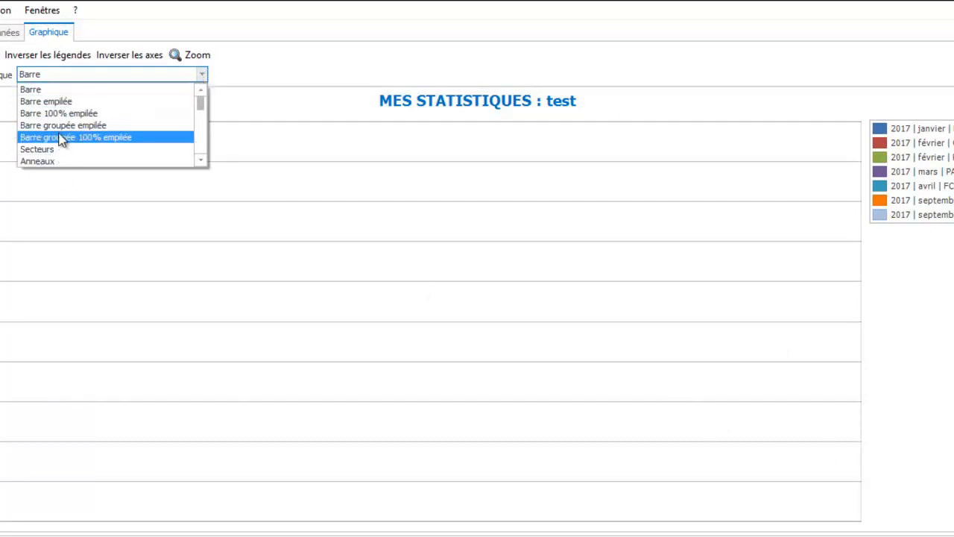
pyautogui.click(212, 189)
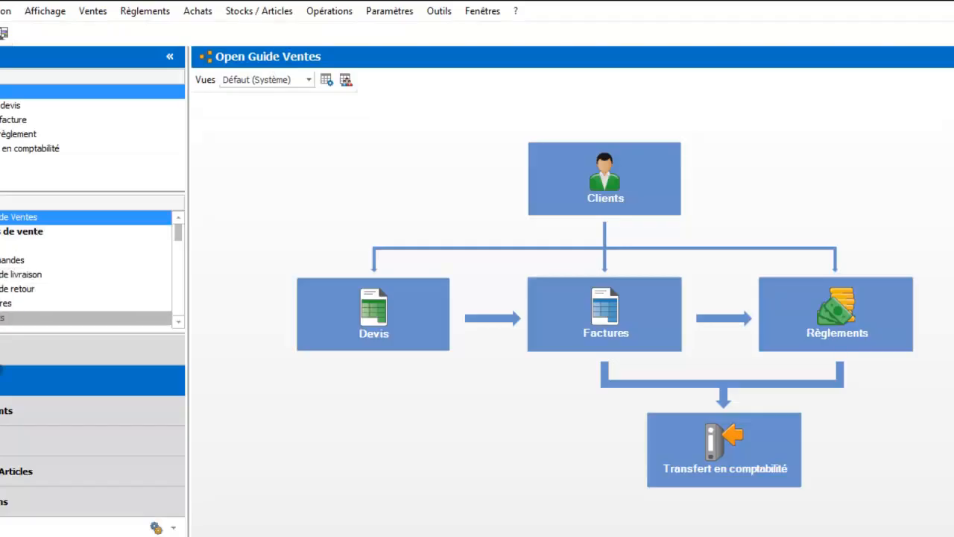
# Open the statistics of the Stocks / Articles section and select the first saved view under the personal statistics heading.
pyautogui.click(13, 473)
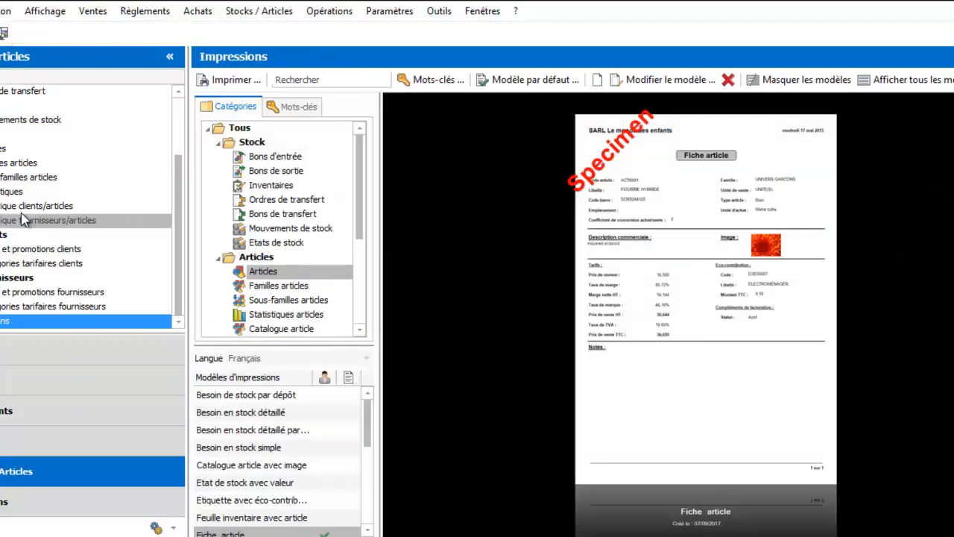
pyautogui.click(2, 196)
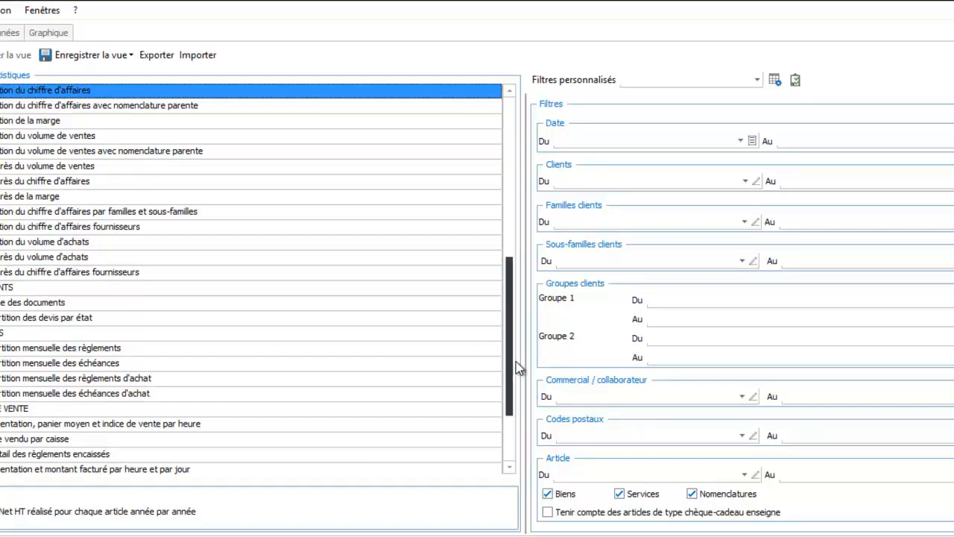
pyautogui.moveTo(513, 367); pyautogui.dragTo(517, 226)
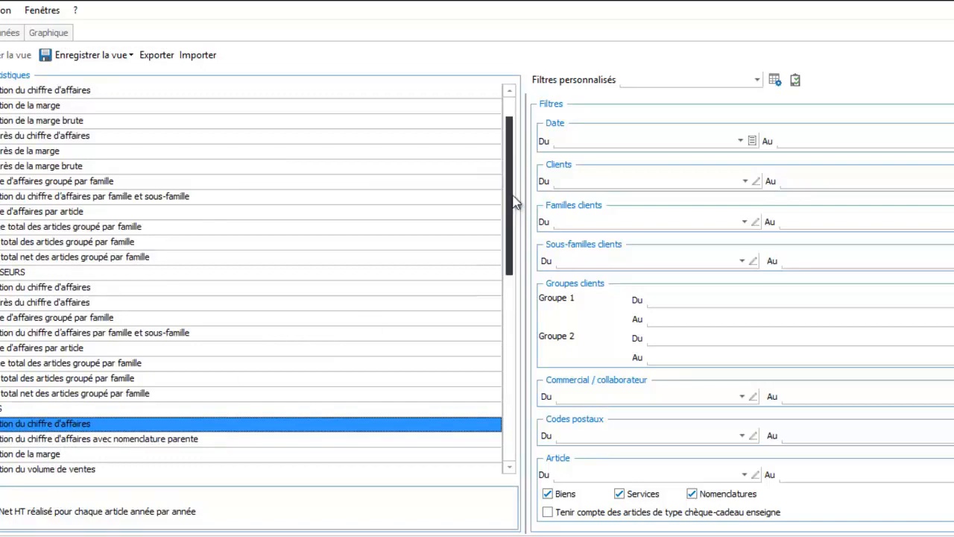
pyautogui.moveTo(507, 202); pyautogui.dragTo(512, 175)
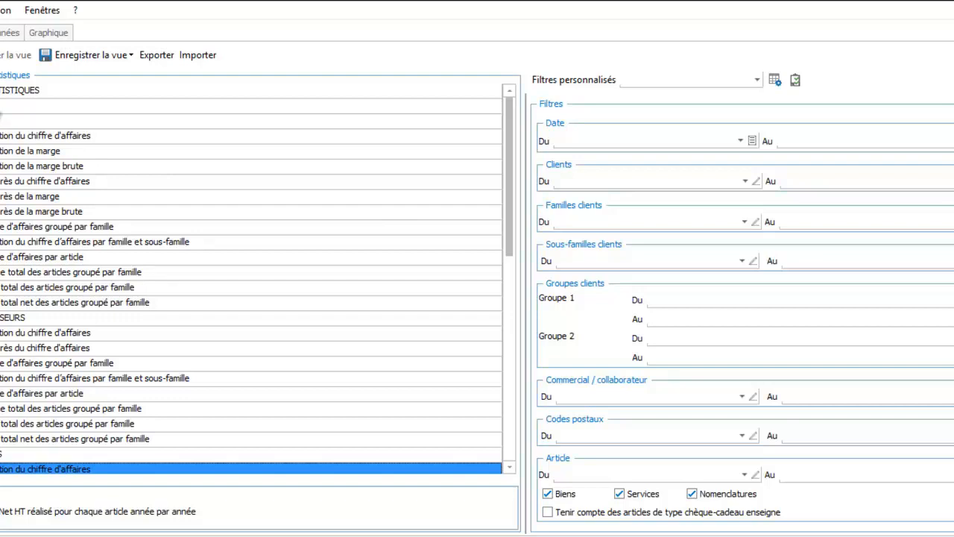
pyautogui.click(1, 106)
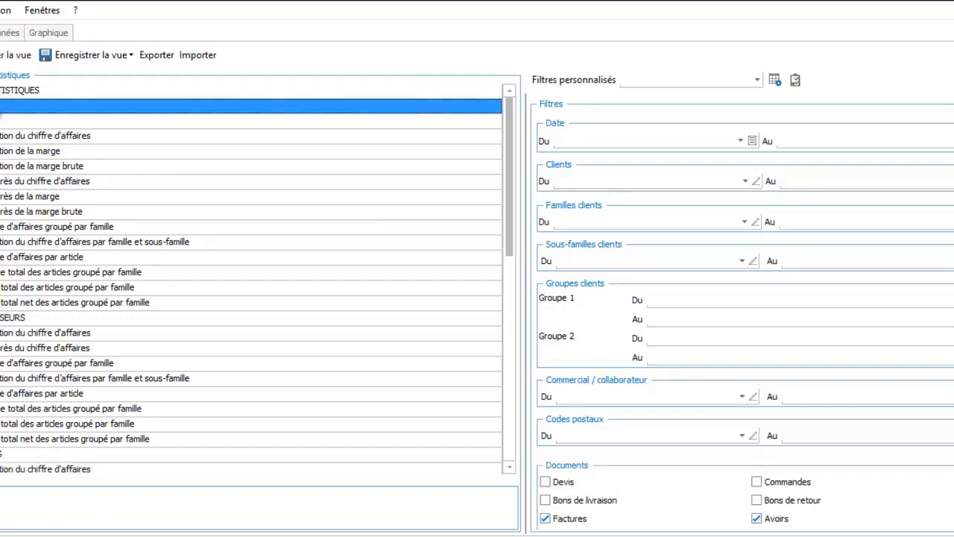